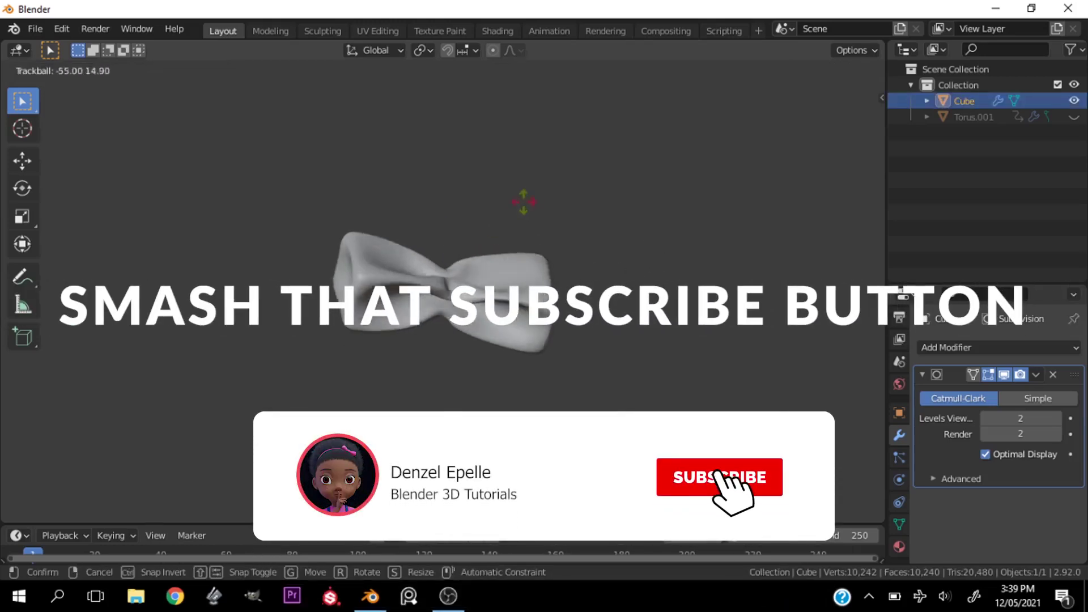
# Trackball-rotate the finished bow model to examine its shape from several angles
pyautogui.click(575, 208)
pyautogui.press('r')
pyautogui.press('r')
pyautogui.click(561, 327)
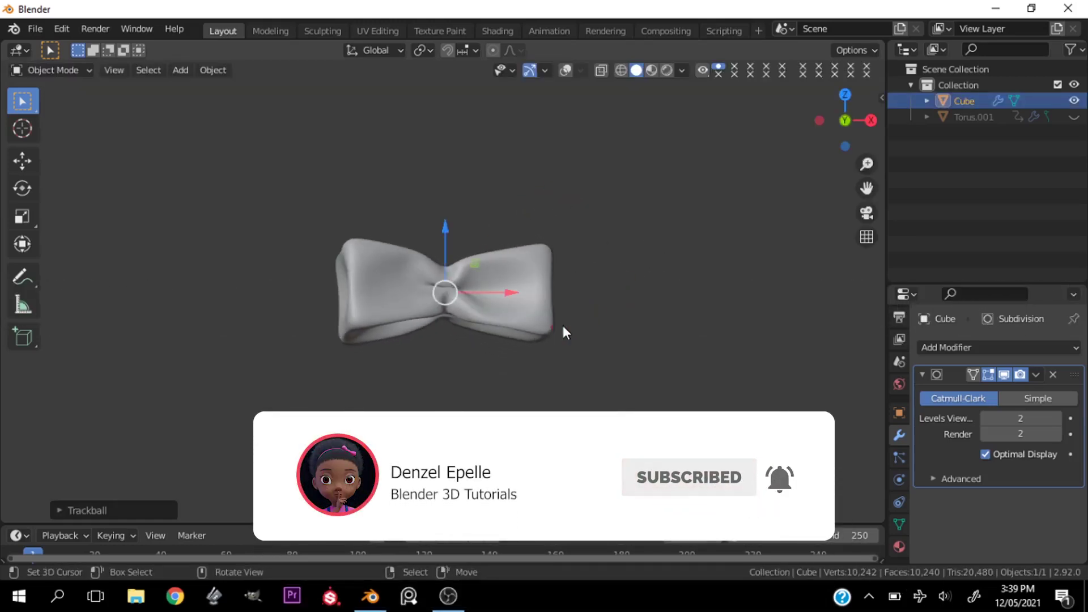
pyautogui.scroll(-5, 549, 316)
pyautogui.scroll(5, 548, 315)
pyautogui.click(532, 72)
pyautogui.press('r')
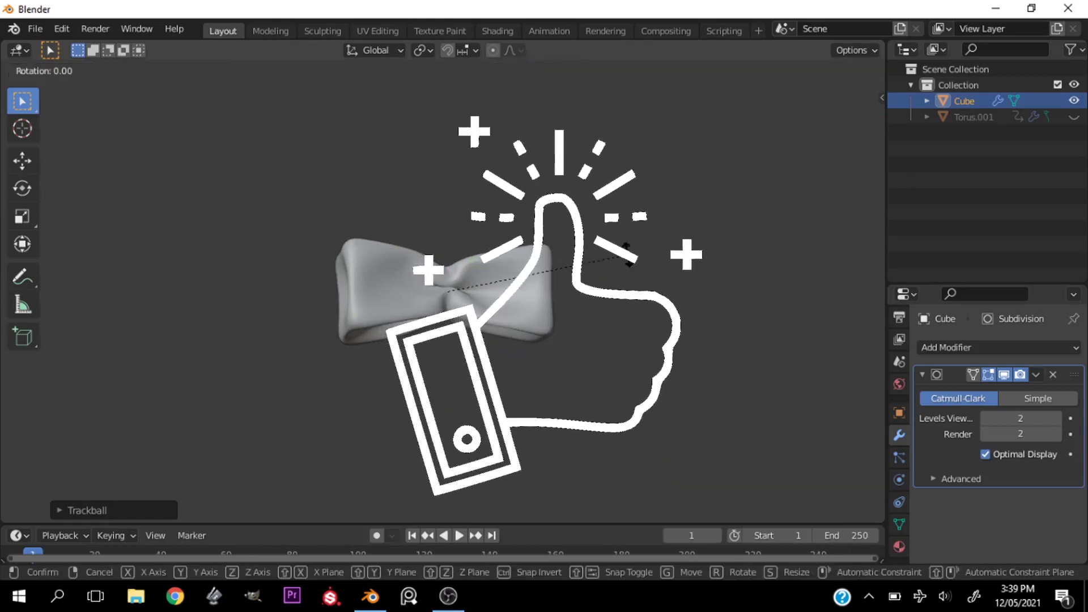
pyautogui.press('r')
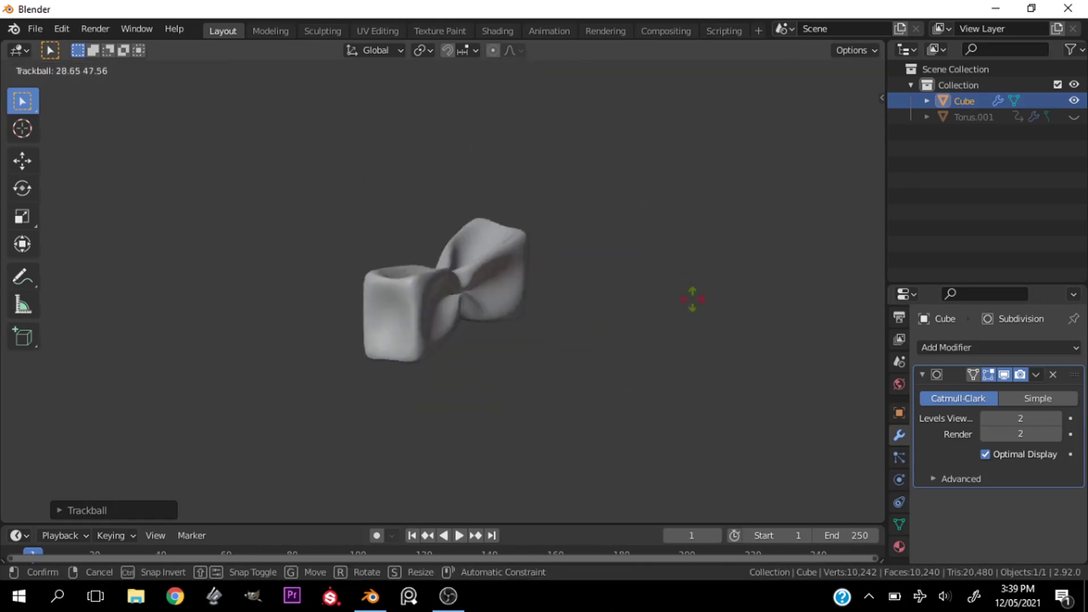
pyautogui.click(605, 271)
# Add a mesh cube at the origin in front view and scale it up about 3.2 times
pyautogui.press('`')
pyautogui.click(499, 203)
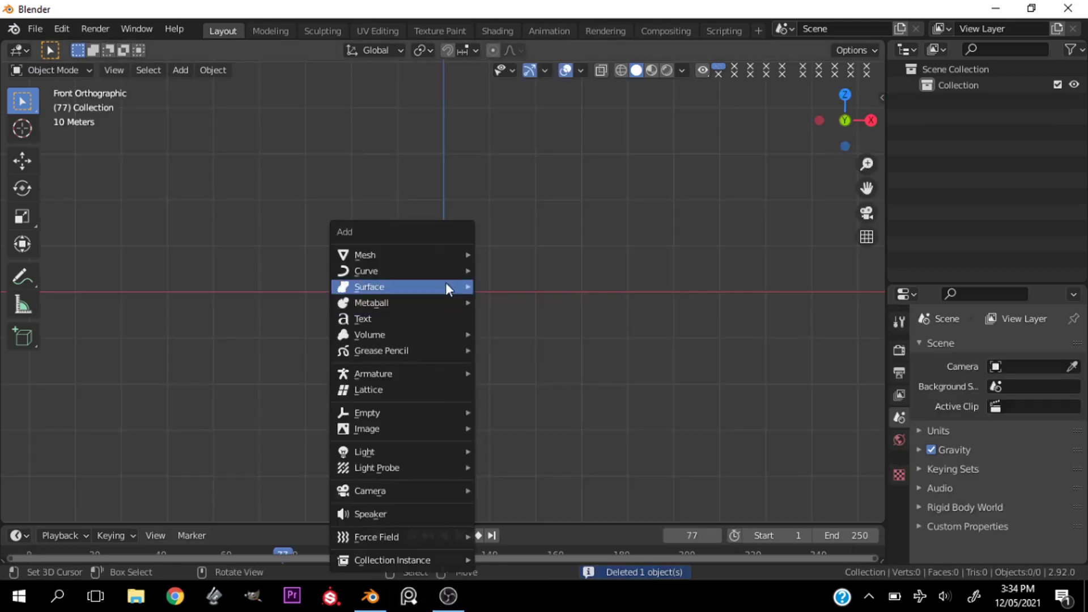
pyautogui.moveTo(448, 254)
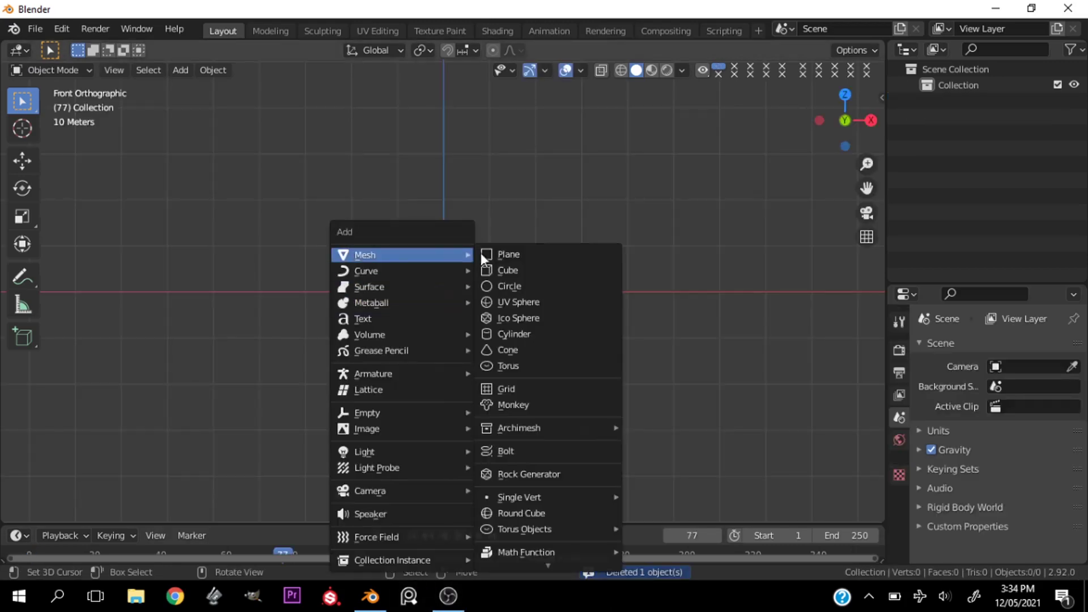
pyautogui.click(512, 267)
pyautogui.press('s')
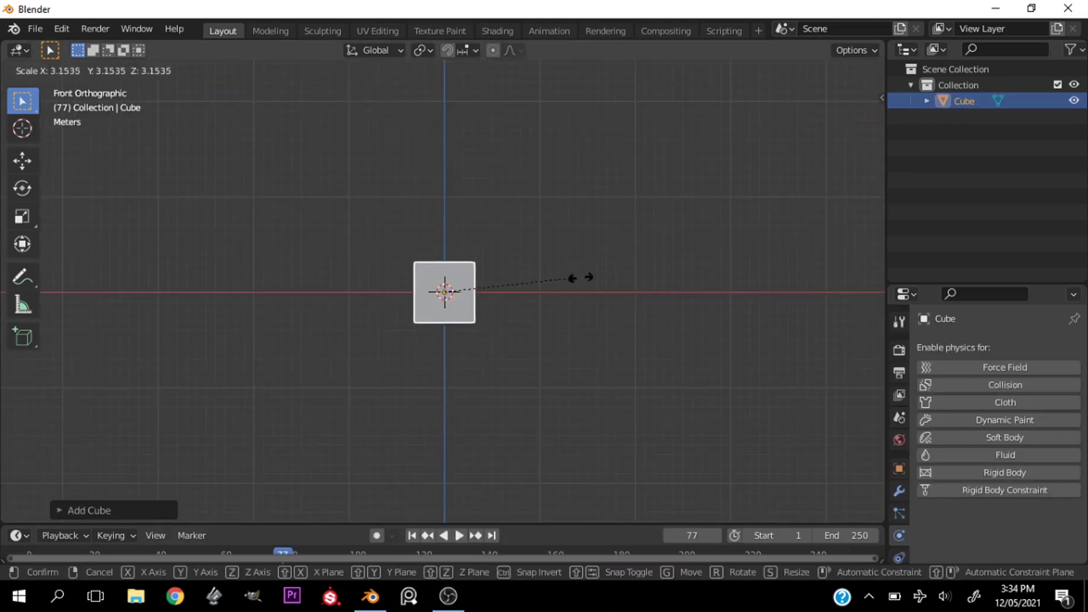
pyautogui.click(585, 276)
# Stretch the cube along the X axis into a block about 2.3 times as wide as it is tall
pyautogui.press('s')
pyautogui.press('x')
pyautogui.click(644, 304)
pyautogui.scroll(4, 514, 295)
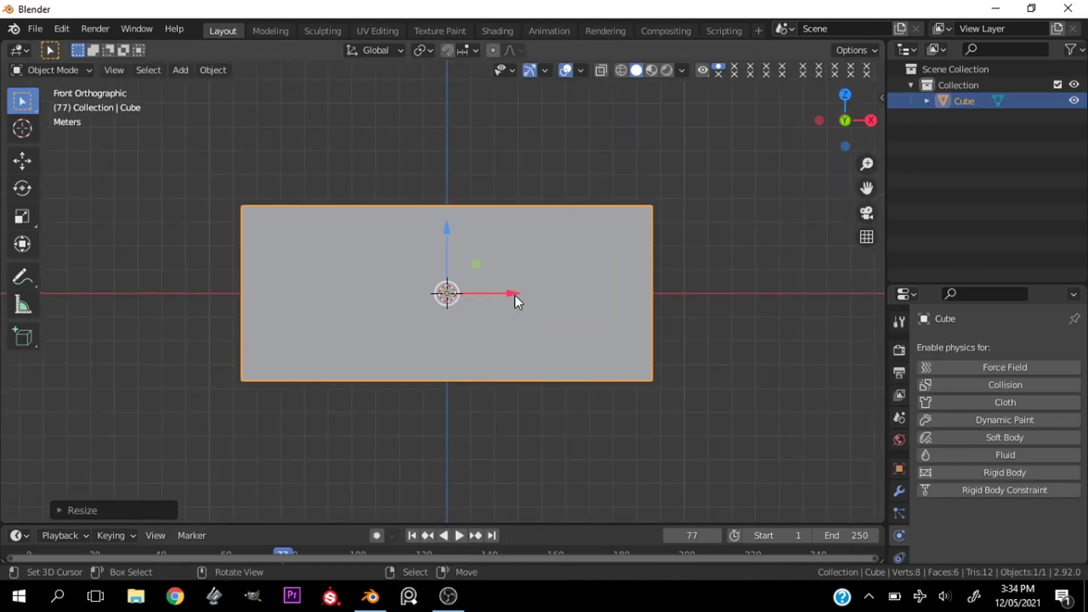
# Enter Edit Mode and cut one centred vertical edge loop across the block
pyautogui.hotkey('ctrl', 'Tab')
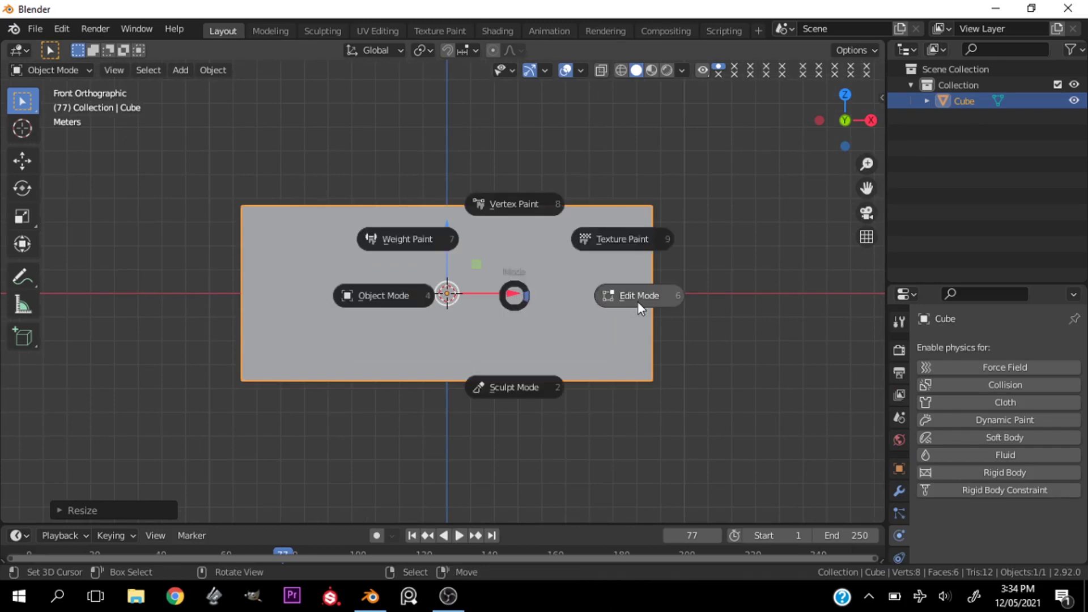
pyautogui.click(638, 297)
pyautogui.hotkey('ctrl', 'r')
pyautogui.click(474, 191)
pyautogui.rightClick(509, 267)
# Select the block's whole mesh and subdivide it with 3 cuts
pyautogui.press('a')
pyautogui.click(487, 235)
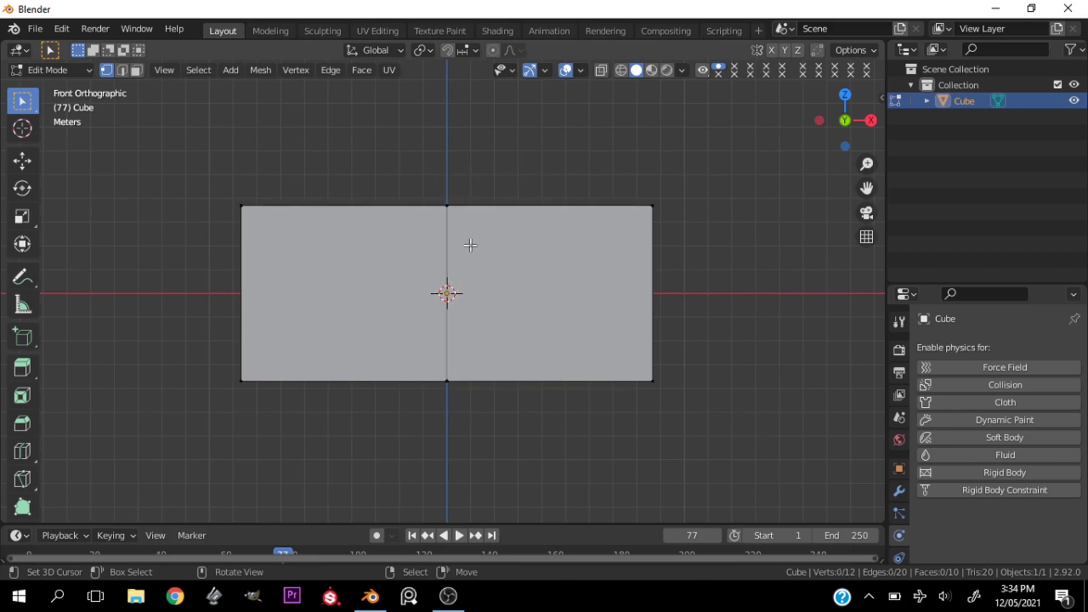
pyautogui.press('a')
pyautogui.click(469, 212)
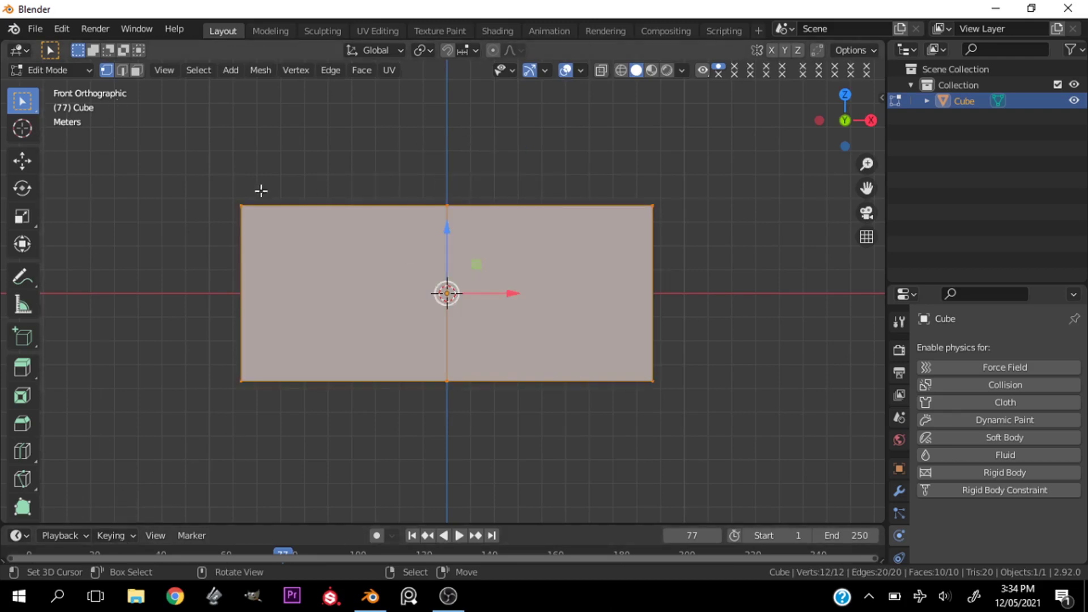
pyautogui.rightClick(319, 231)
pyautogui.click(314, 221)
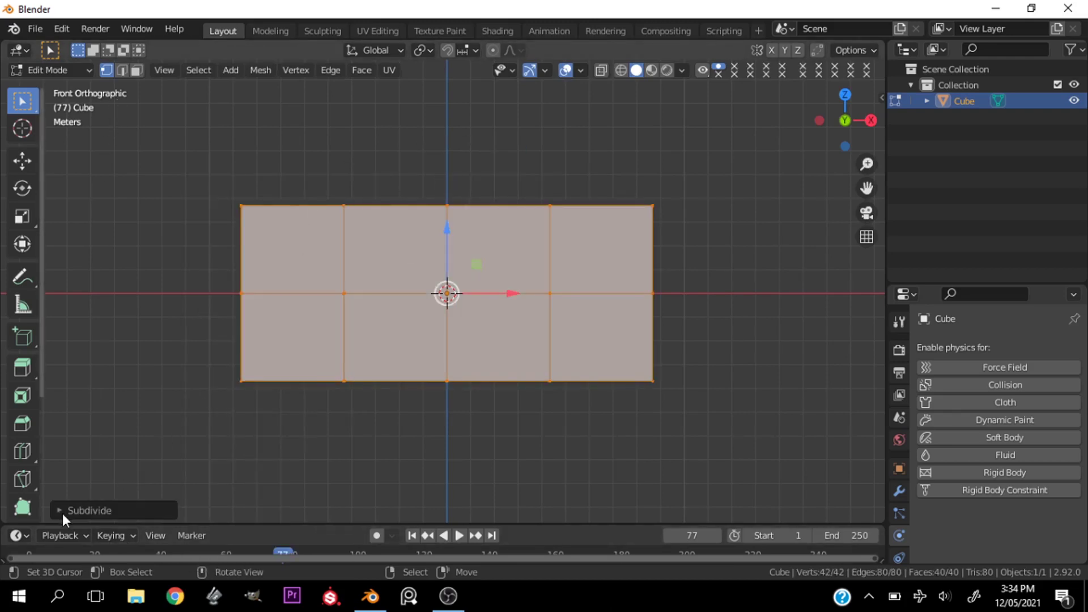
pyautogui.click(62, 511)
pyautogui.click(259, 400)
pyautogui.click(260, 400)
pyautogui.click(150, 379)
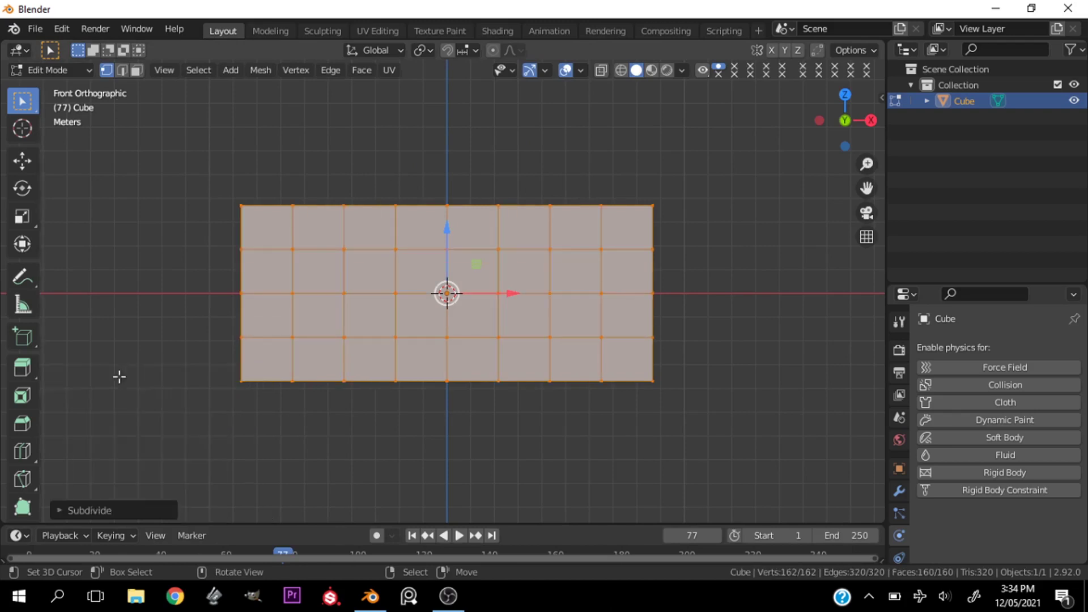
# Return to Object Mode and add a mesh torus at the block's centre
pyautogui.hotkey('ctrl', 'Tab')
pyautogui.click(424, 293)
pyautogui.hotkey('shift', 'a')
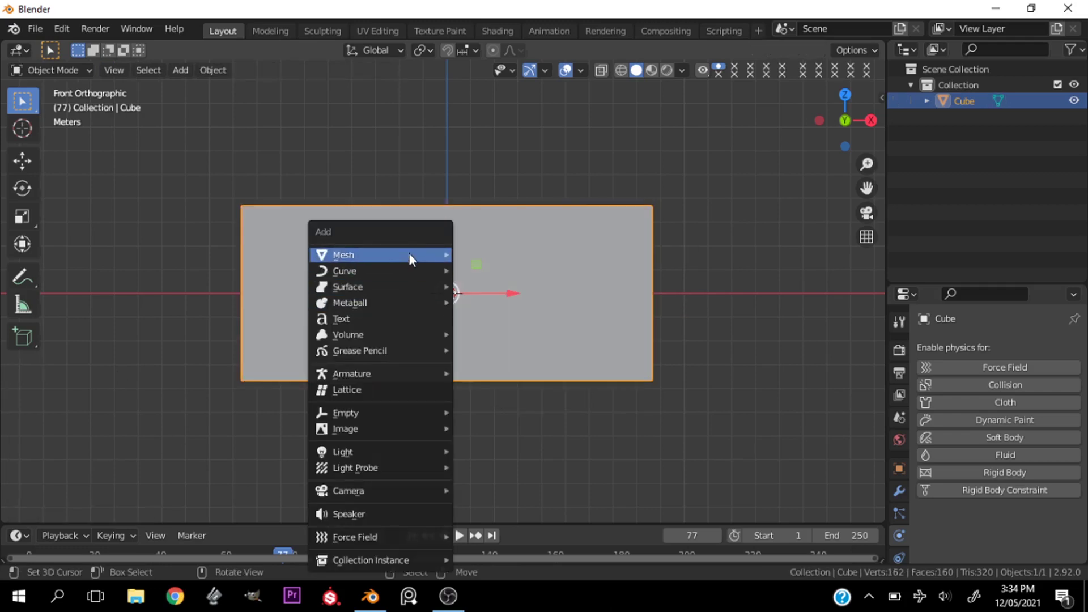
pyautogui.moveTo(410, 253)
pyautogui.click(504, 366)
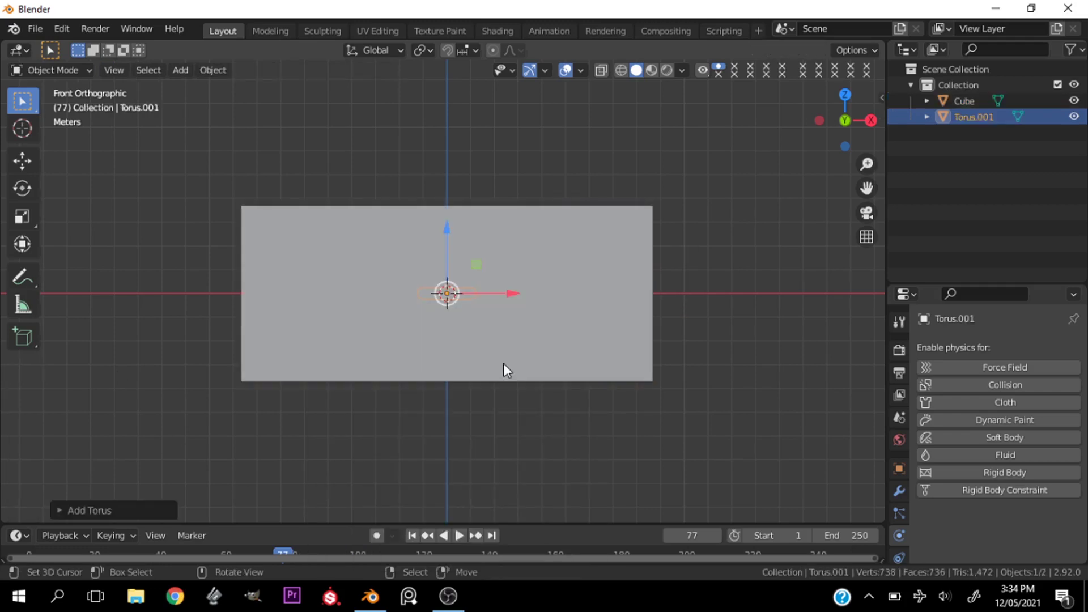
pyautogui.press('r')
pyautogui.press('x')
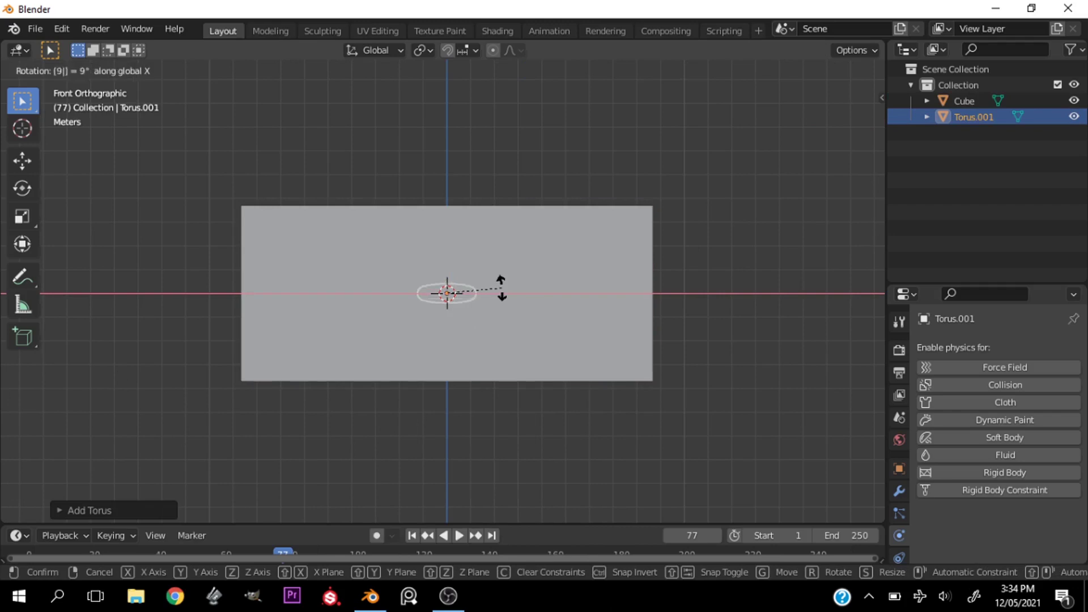
pyautogui.press('Escape')
# Rotate the torus 90° in the front view and scale it up about 6.5 times, beyond the block's height
pyautogui.press('r')
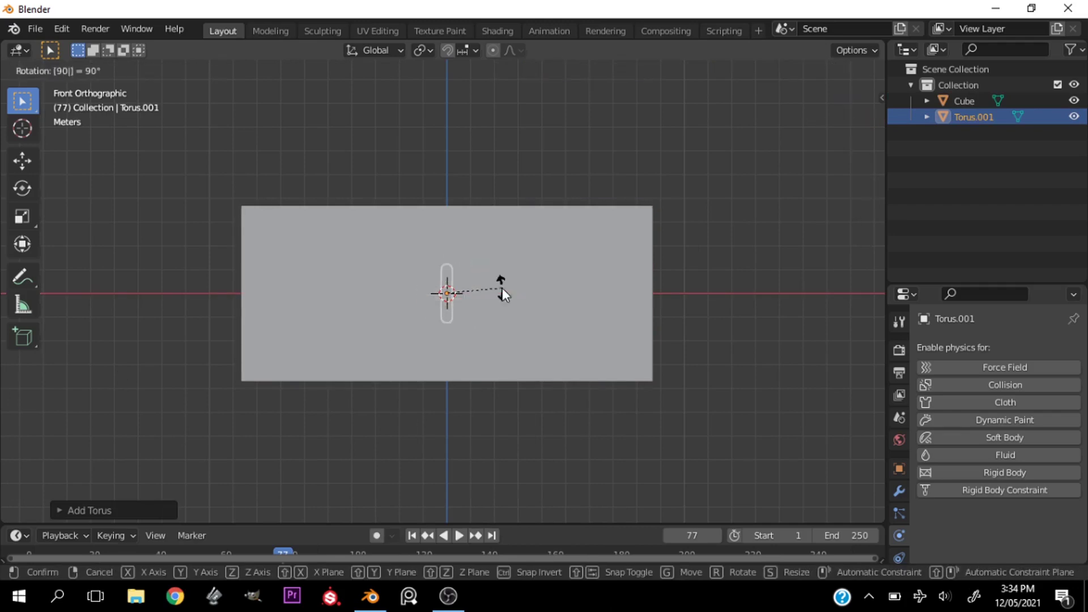
pyautogui.press('Return')
pyautogui.press('s')
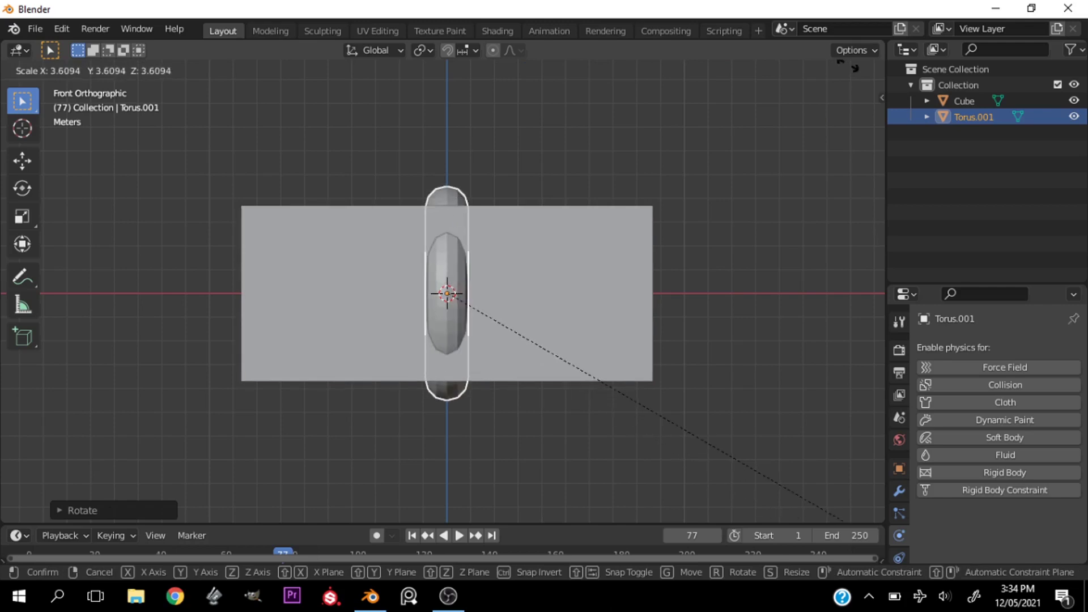
pyautogui.press('Return')
pyautogui.hotkey('ctrl', 'Tab')
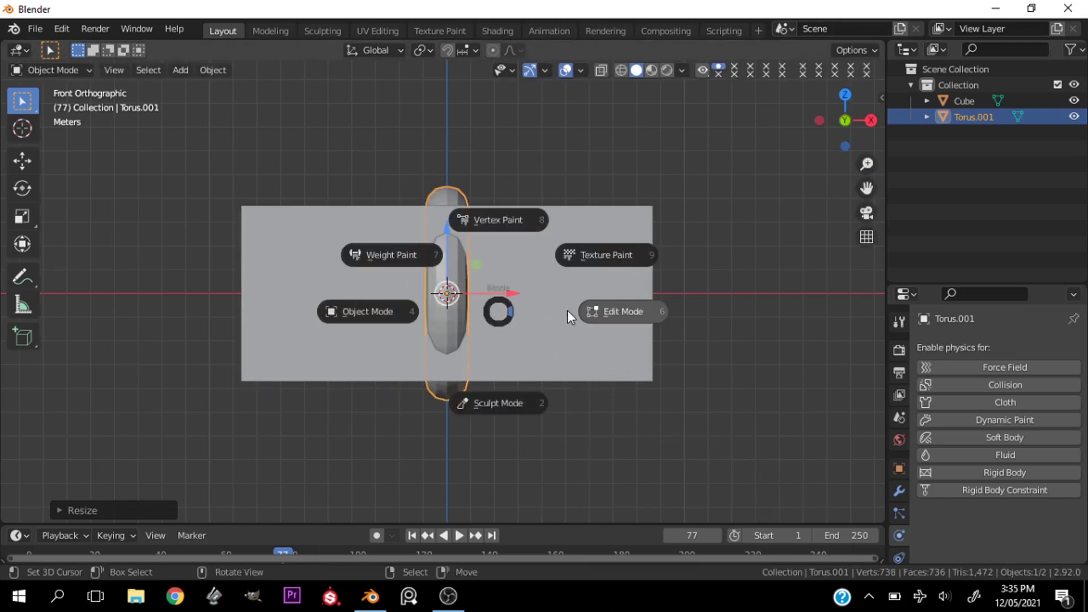
pyautogui.click(567, 310)
pyautogui.press('s')
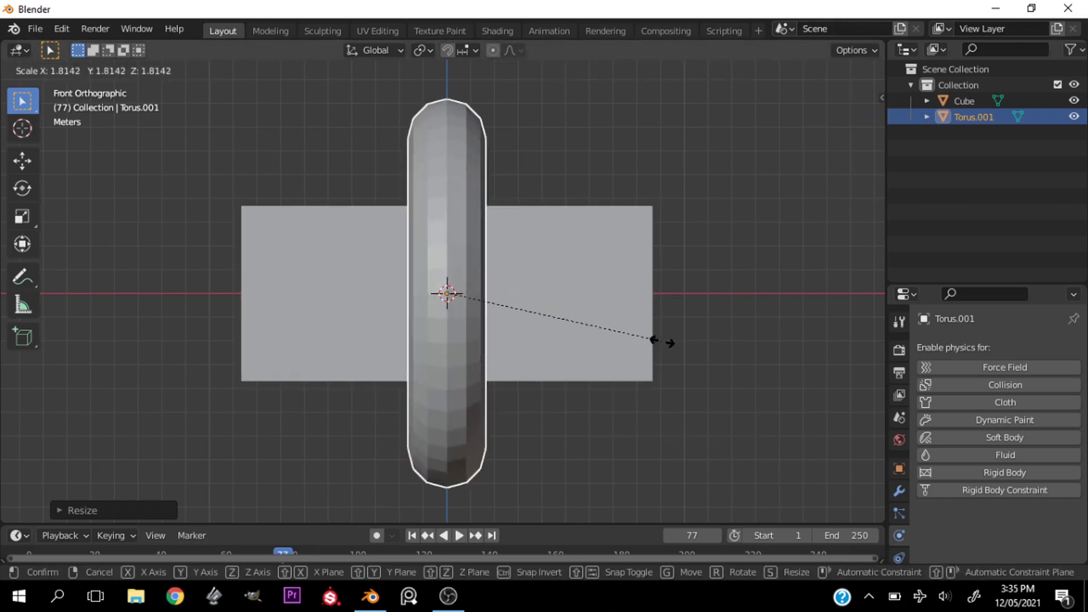
pyautogui.press('Return')
# In Edit Mode, thin the torus tube to about a third of its thickness with Shrink/Fatten
pyautogui.hotkey('ctrl', 'Tab')
pyautogui.click(744, 341)
pyautogui.press('s')
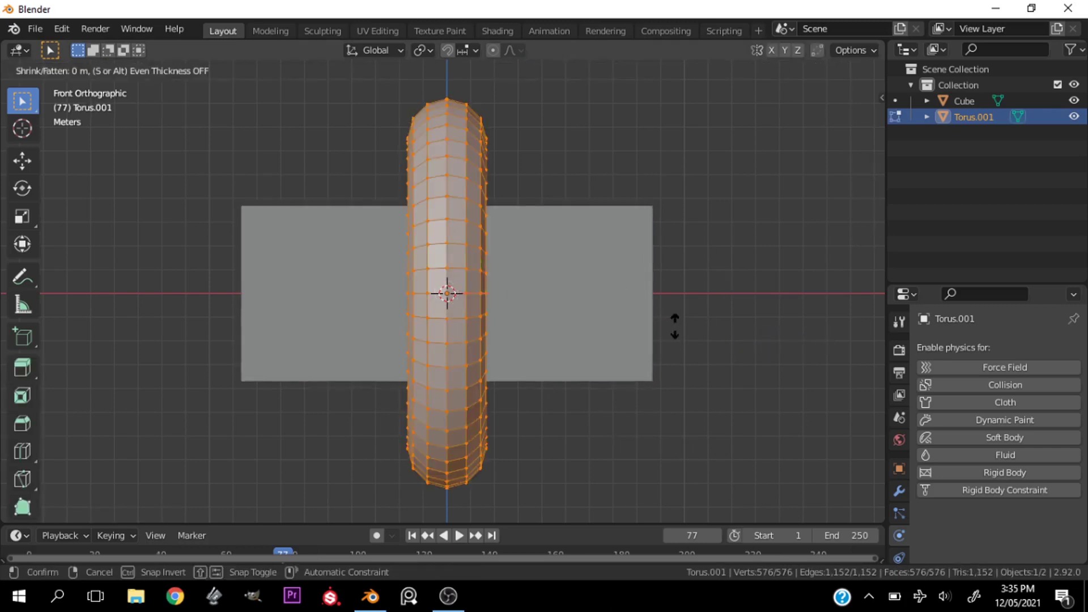
pyautogui.press('Escape')
pyautogui.hotkey('alt', 's')
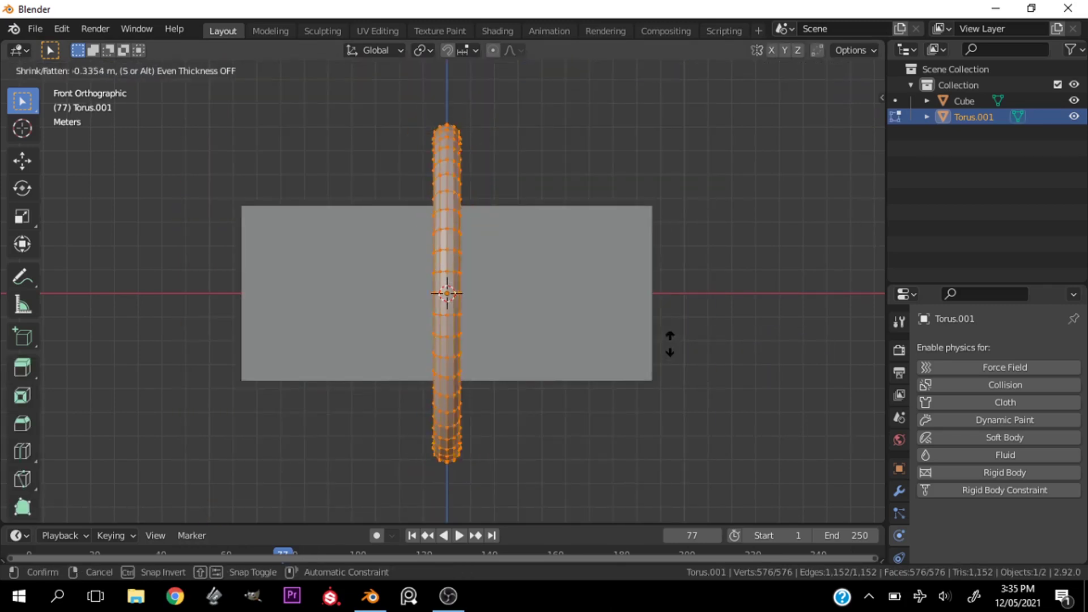
pyautogui.press('Escape')
pyautogui.hotkey('alt', 's')
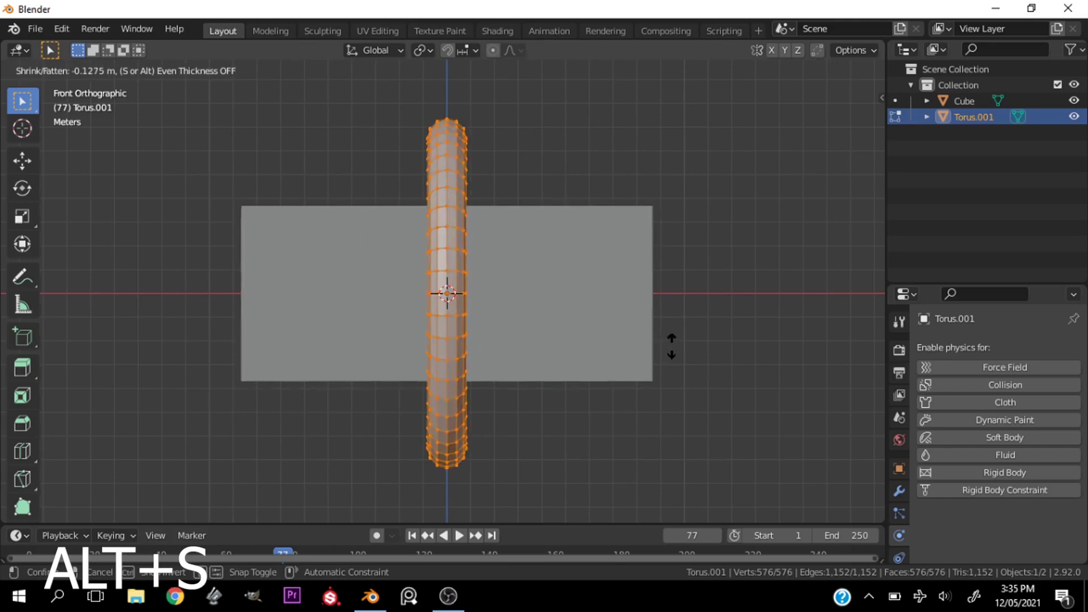
pyautogui.click(672, 351)
# Return to Object Mode and scale the torus down to about a third, so it fits inside the block
pyautogui.hotkey('ctrl', 'Tab')
pyautogui.click(582, 332)
pyautogui.press('s')
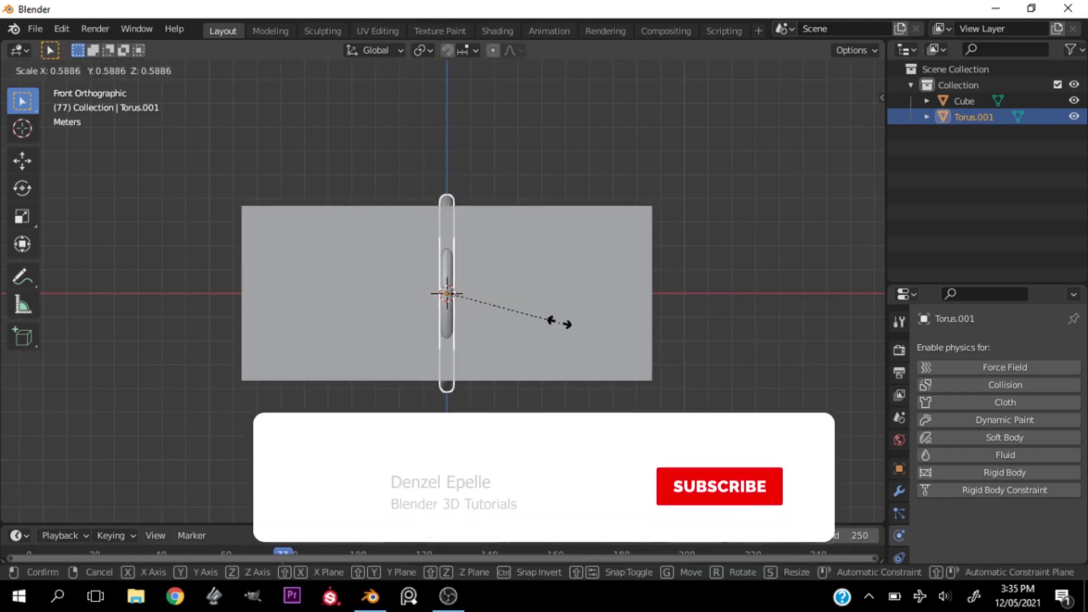
pyautogui.click(620, 318)
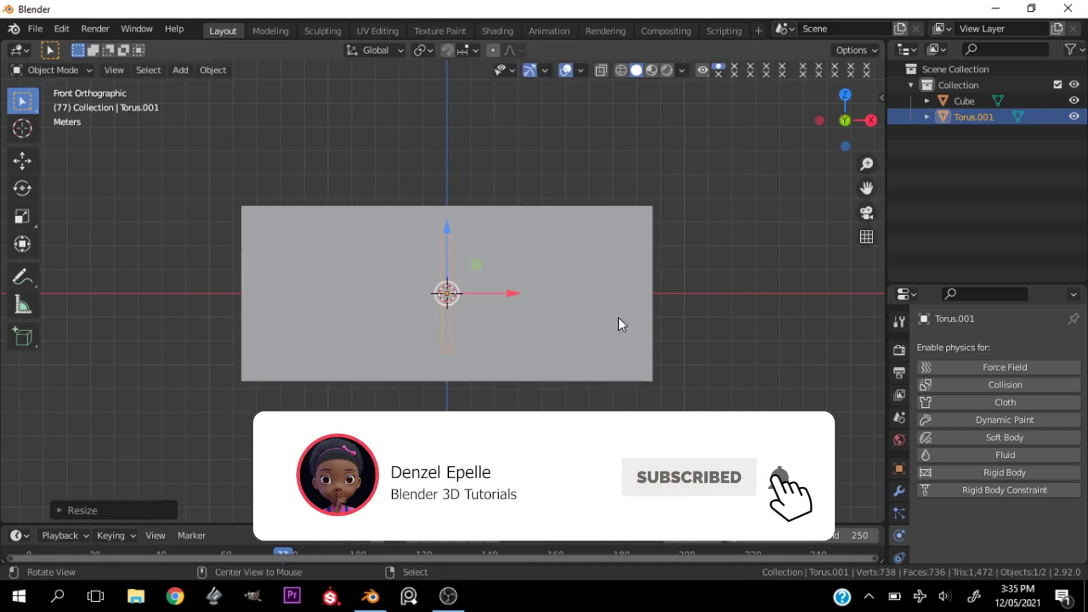
# Insert a Scale keyframe for the small torus at frame 50
pyautogui.moveTo(620, 318); pyautogui.dragTo(555, 337, button='middle')
pyautogui.press('`')
pyautogui.click(522, 303)
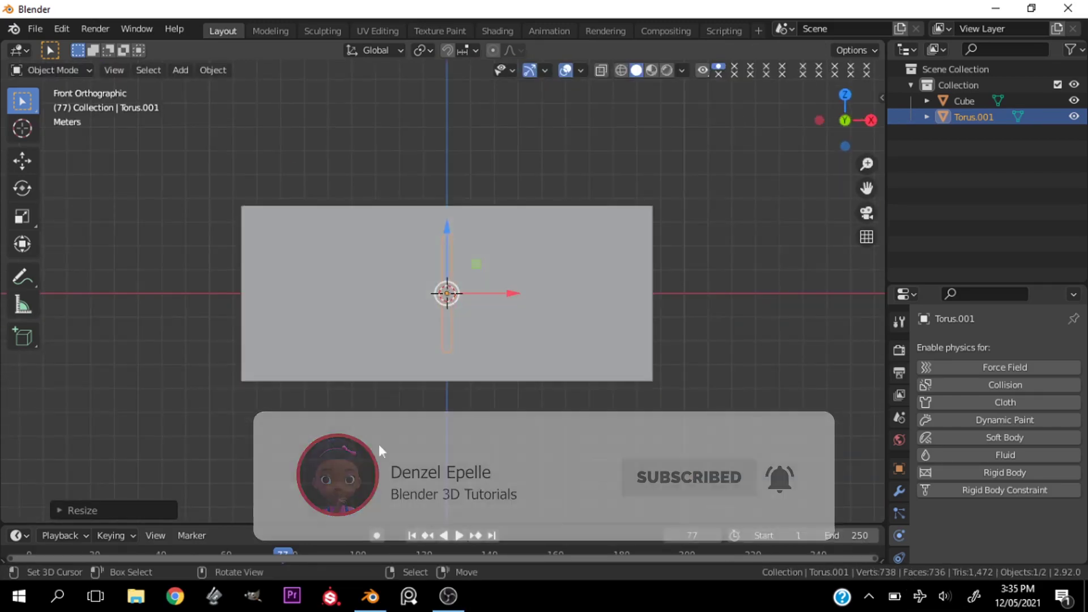
pyautogui.press('Up')
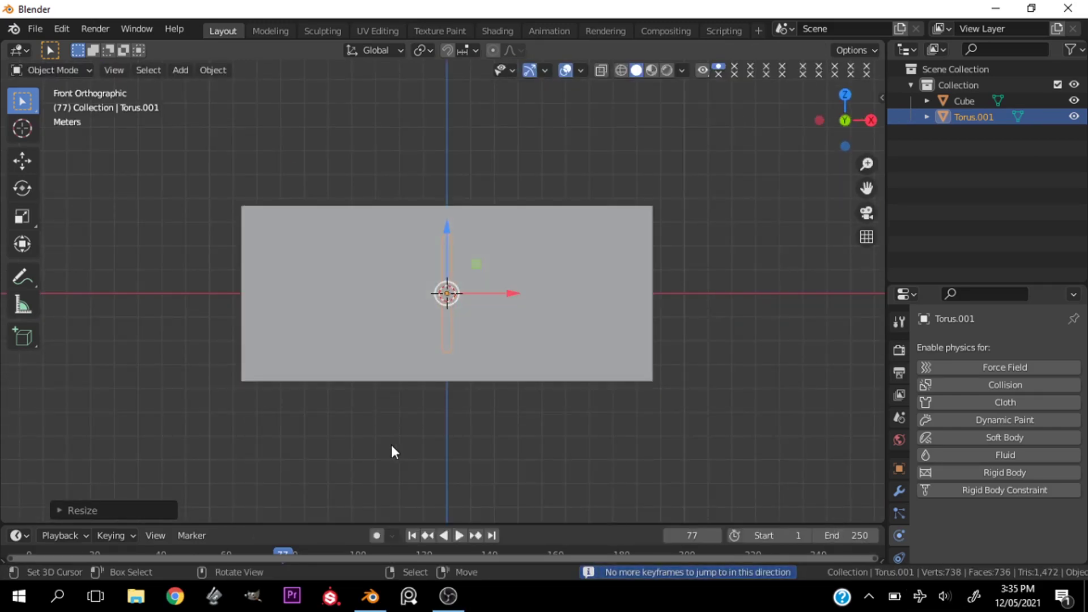
pyautogui.press('Left')
pyautogui.press('Left')
pyautogui.press('Left')
pyautogui.press('Left')
pyautogui.press('Left')
pyautogui.press('Left')
pyautogui.press('Left')
pyautogui.press('Left')
pyautogui.press('Left')
pyautogui.press('Left')
pyautogui.press('Left')
pyautogui.press('Left')
pyautogui.press('Left')
pyautogui.press('Left')
pyautogui.press('Left')
pyautogui.press('Left')
pyautogui.press('Left')
pyautogui.press('Left')
pyautogui.press('Left')
pyautogui.press('Left')
pyautogui.press('Left')
pyautogui.press('Left')
pyautogui.press('Left')
pyautogui.press('Left')
pyautogui.press('Left')
pyautogui.press('Left')
pyautogui.press('i')
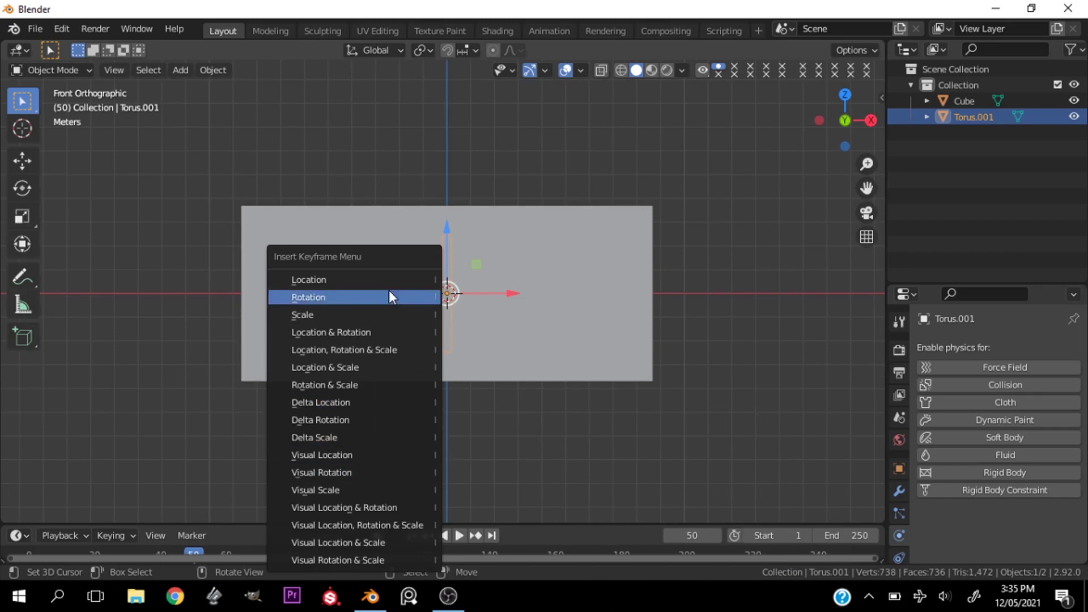
pyautogui.click(407, 314)
# At frame 1, reset the torus scale, enlarge it beyond the block's height, keyframe its Scale and play the animation
pyautogui.hotkey('shift', 'Left')
pyautogui.hotkey('alt', 's')
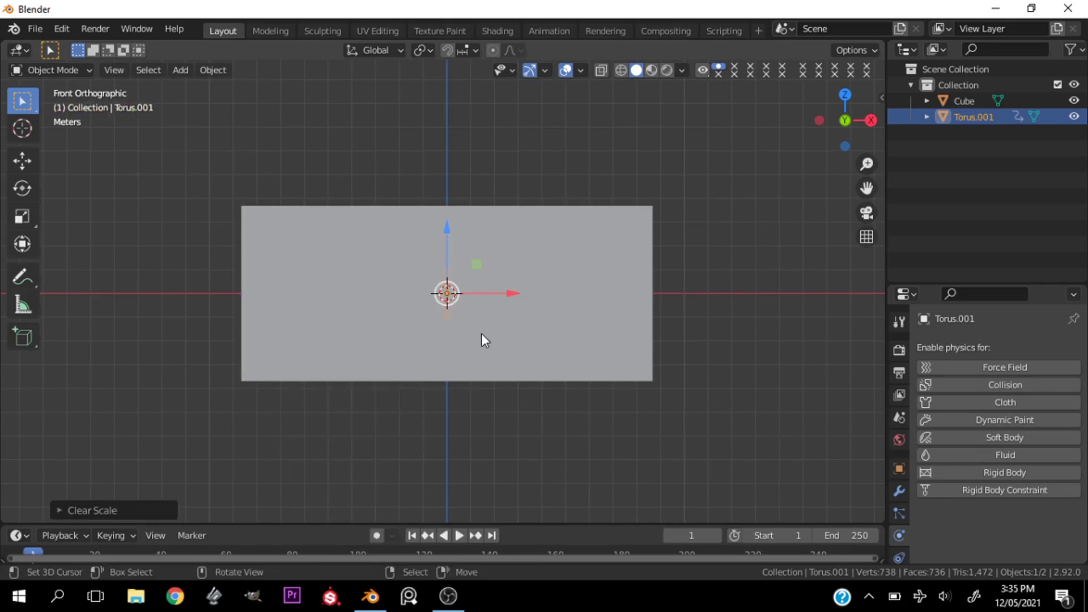
pyautogui.press('s')
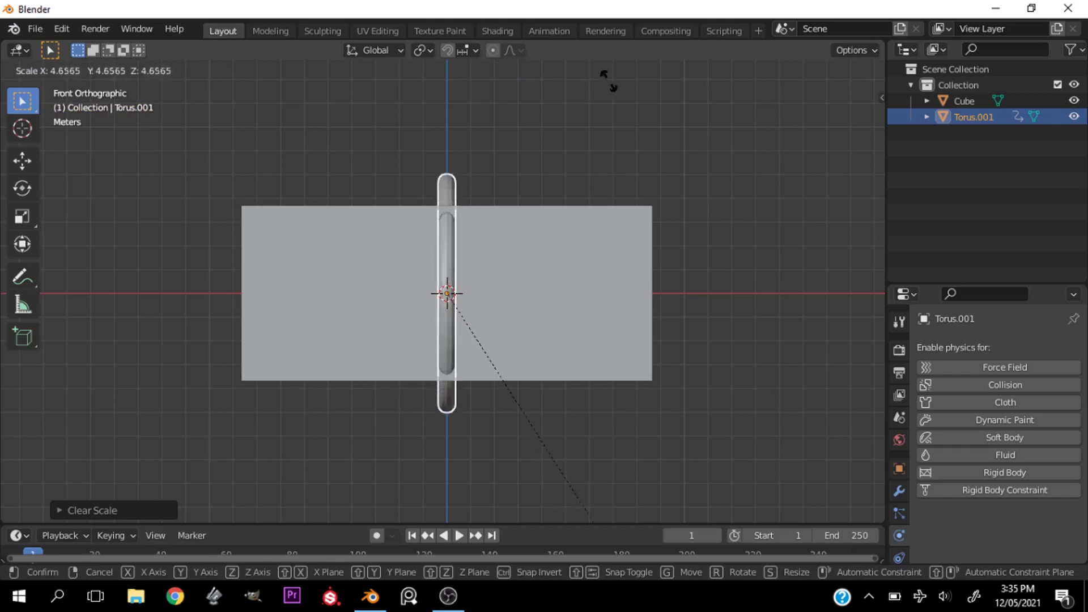
pyautogui.click(530, 278)
pyautogui.press('i')
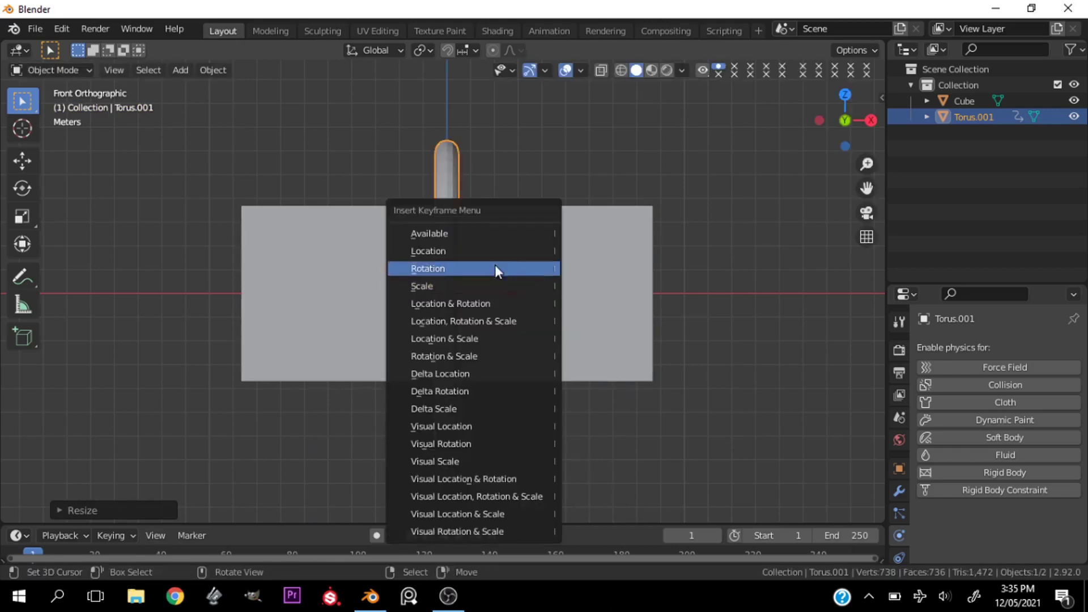
pyautogui.click(488, 282)
pyautogui.press('space')
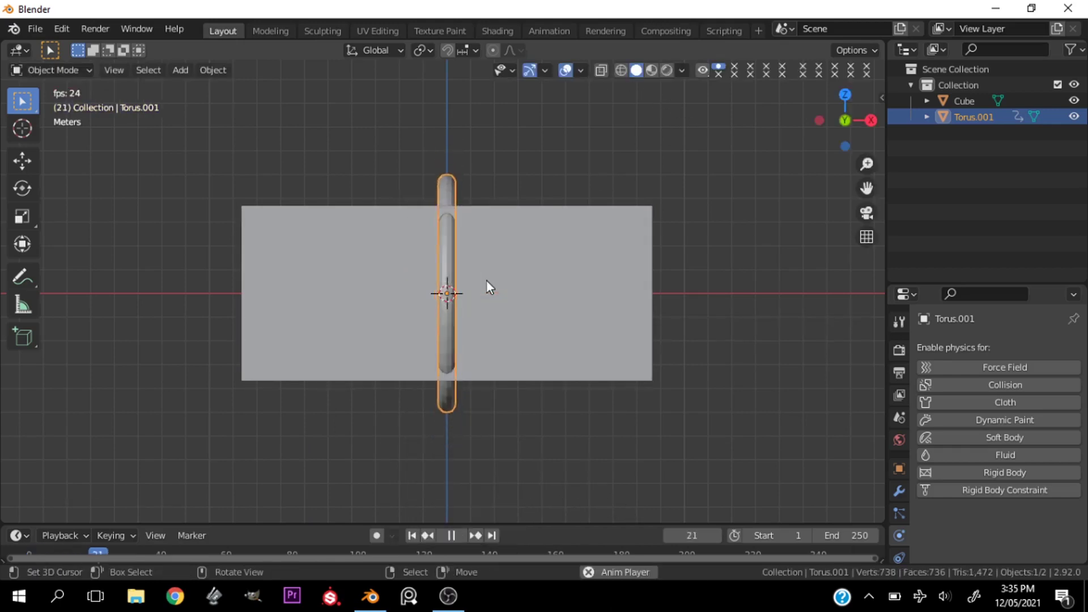
pyautogui.press('space')
# Enable Collision physics on the torus and reach its softbody and cloth collision settings
pyautogui.click(504, 228)
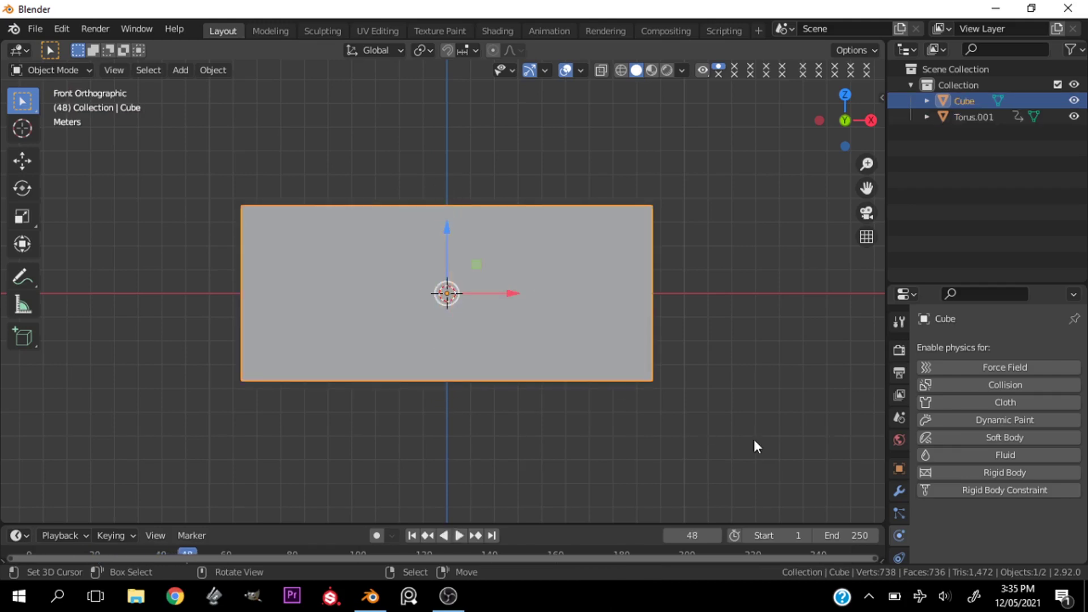
pyautogui.click(448, 278)
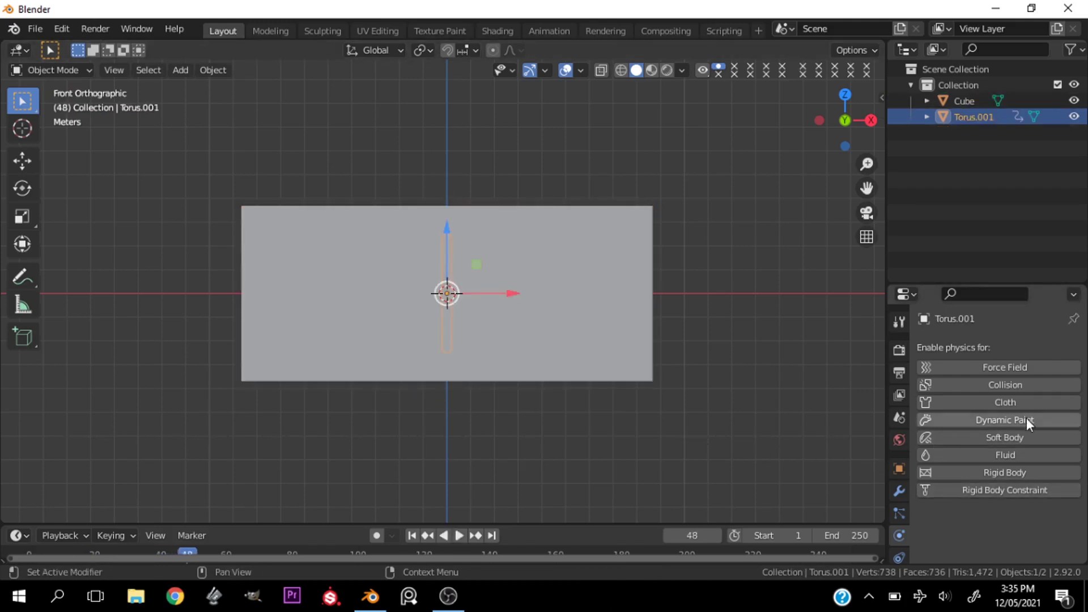
pyautogui.click(989, 385)
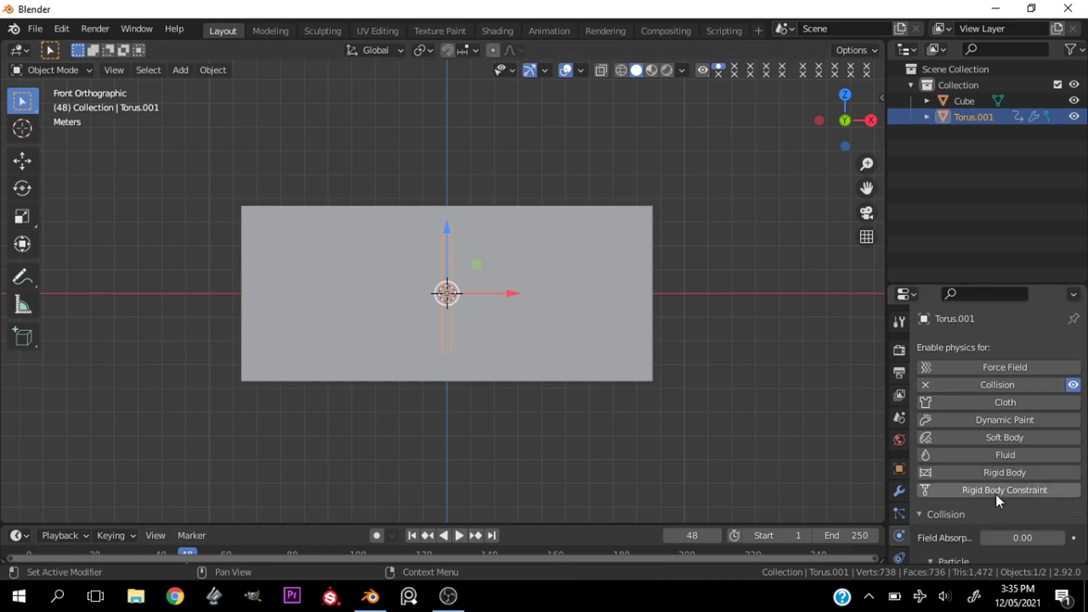
pyautogui.scroll(-10, 996, 499)
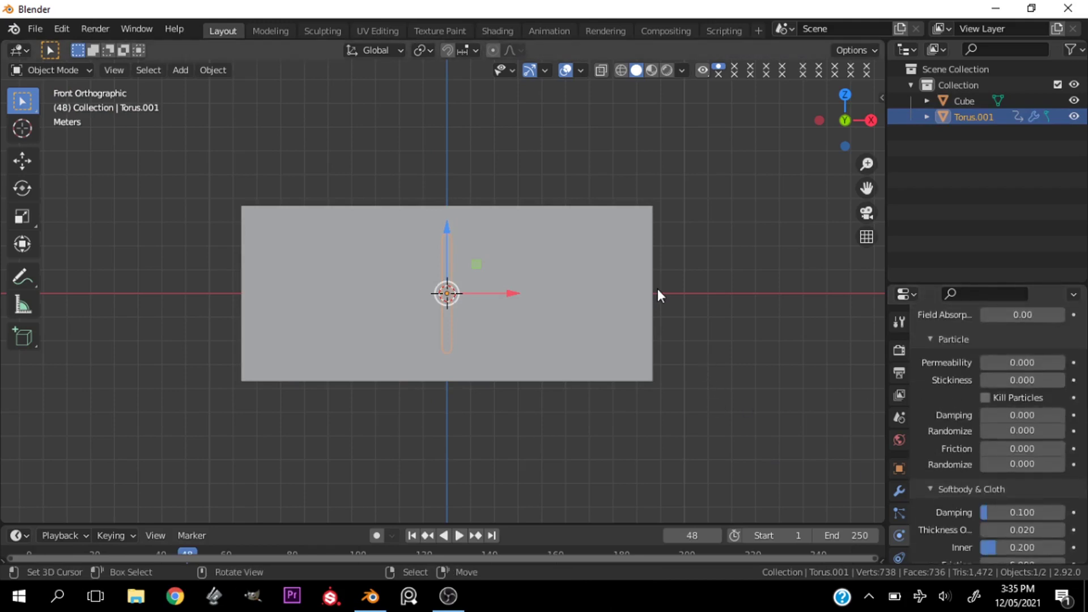
# Enable Cloth physics on the cube, play the simulation from frame 1 to about frame 66, and view it from the front
pyautogui.click(637, 299)
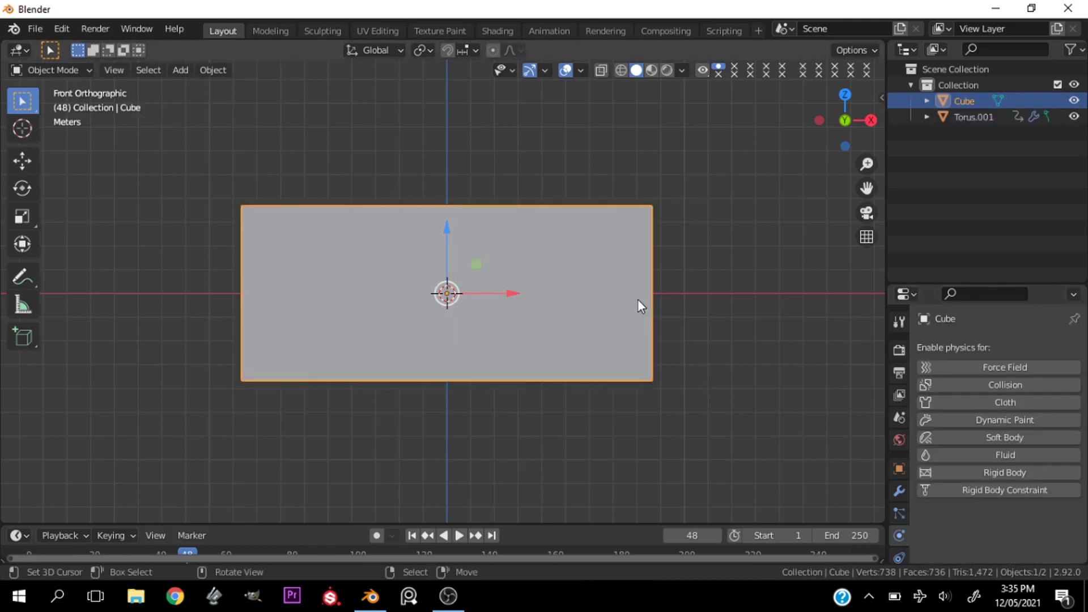
pyautogui.click(1033, 401)
pyautogui.hotkey('shift', 'Left')
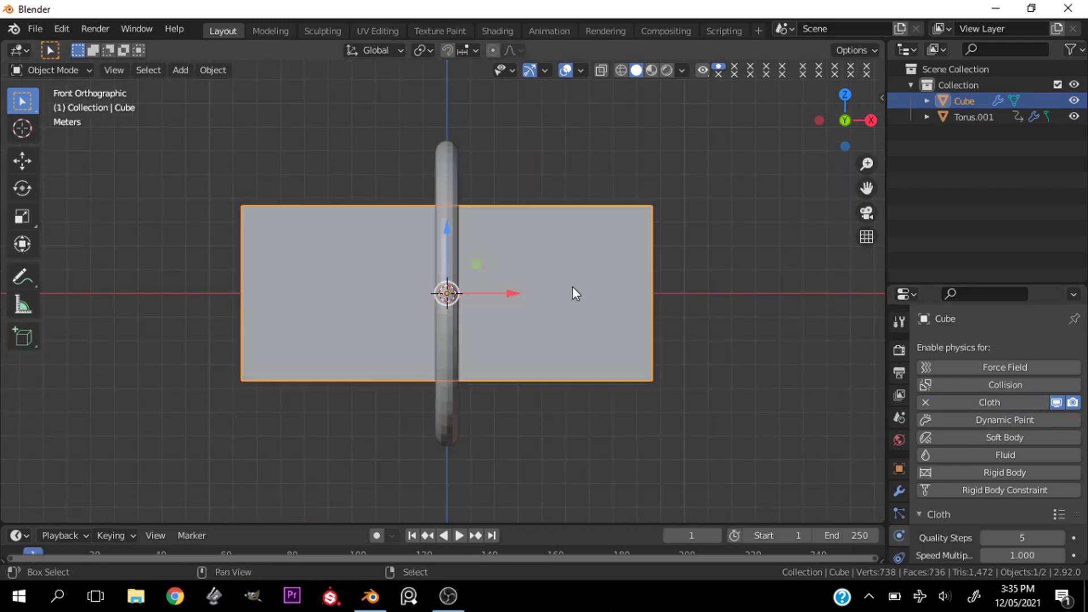
pyautogui.press('space')
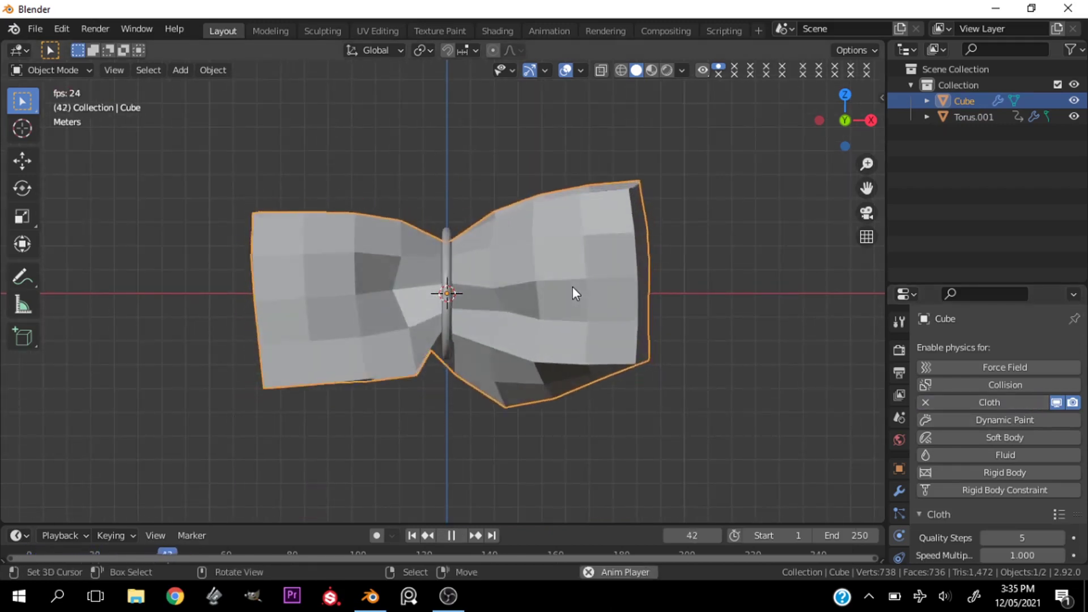
pyautogui.press('space')
pyautogui.moveTo(573, 293); pyautogui.dragTo(428, 289, button='middle')
pyautogui.press('KP_1')
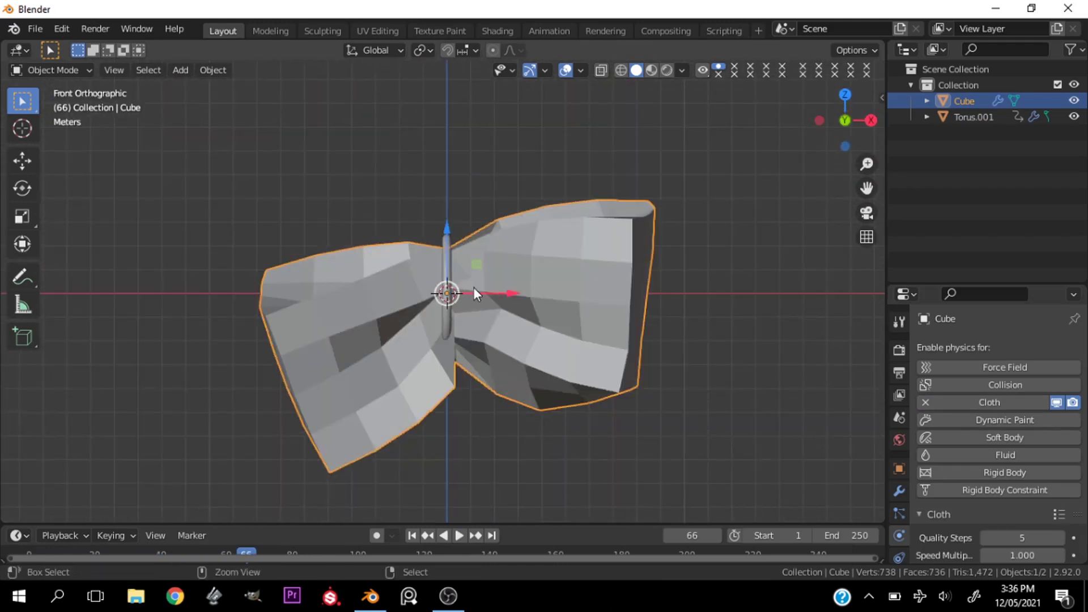
# Add a level 2 Subdivision Surface modifier to the cube and shade it smooth
pyautogui.hotkey('ctrl', '1')
pyautogui.rightClick(474, 287)
pyautogui.click(474, 288)
pyautogui.moveTo(530, 352); pyautogui.dragTo(559, 388, button='middle')
pyautogui.press('`')
pyautogui.click(472, 339)
# Set the Gravity field weight of the cube's cloth to 0 and replay the simulation from frame 1
pyautogui.scroll(-15, 958, 527)
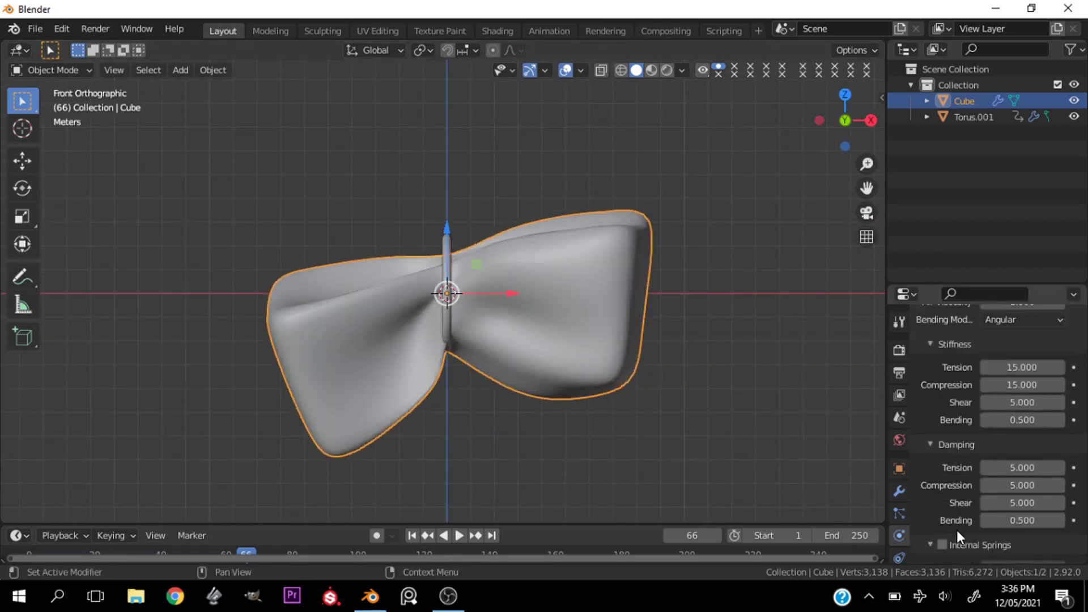
pyautogui.scroll(-10, 955, 515)
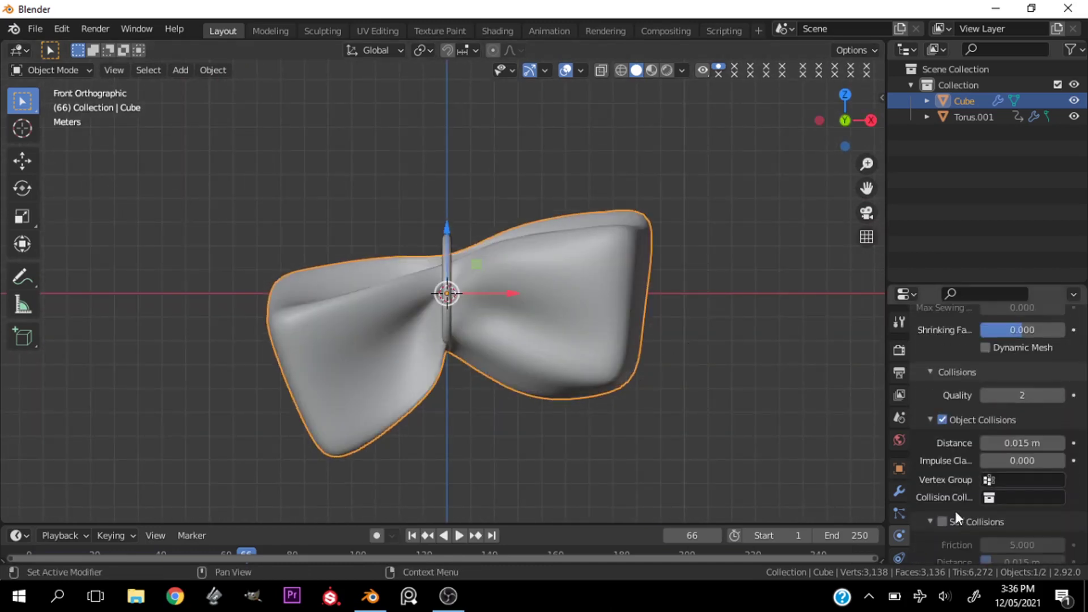
pyautogui.click(970, 537)
pyautogui.scroll(-4, 961, 481)
pyautogui.click(961, 414)
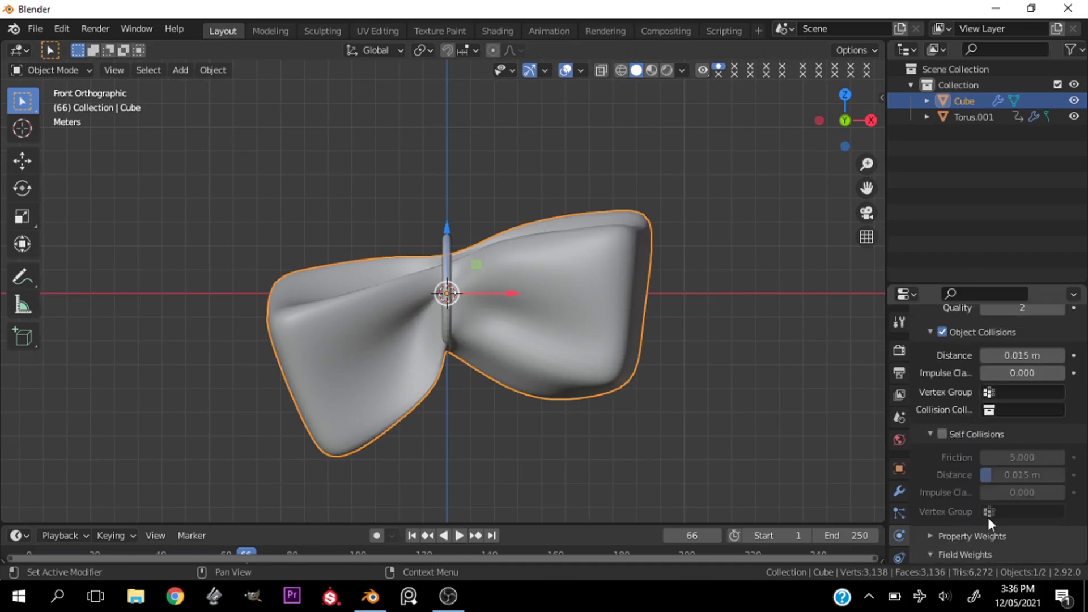
pyautogui.click(976, 548)
pyautogui.scroll(-8, 989, 514)
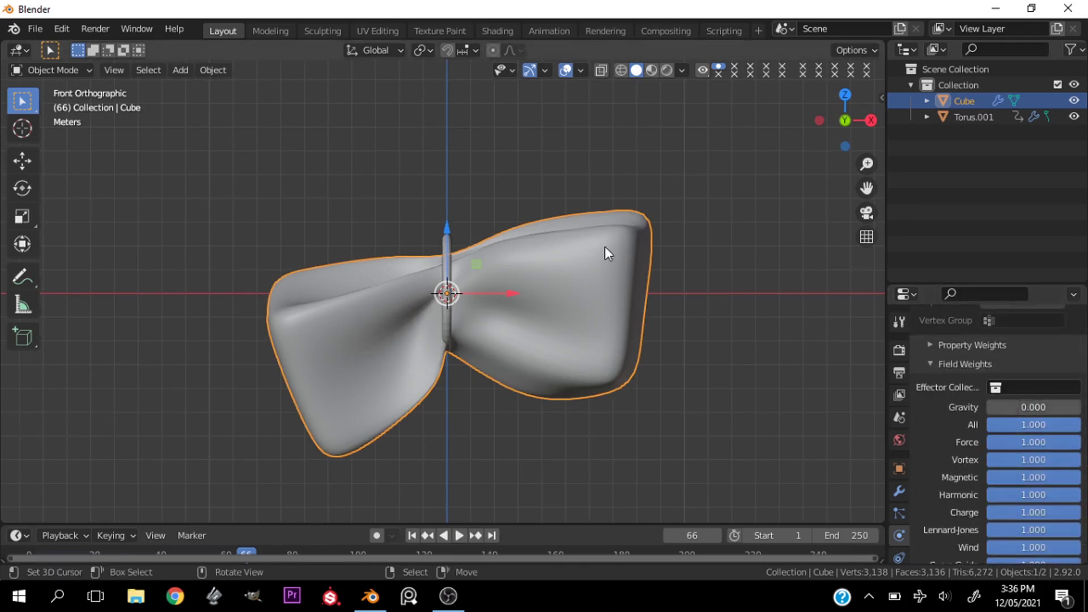
pyautogui.hotkey('shift', 'Left')
pyautogui.press('space')
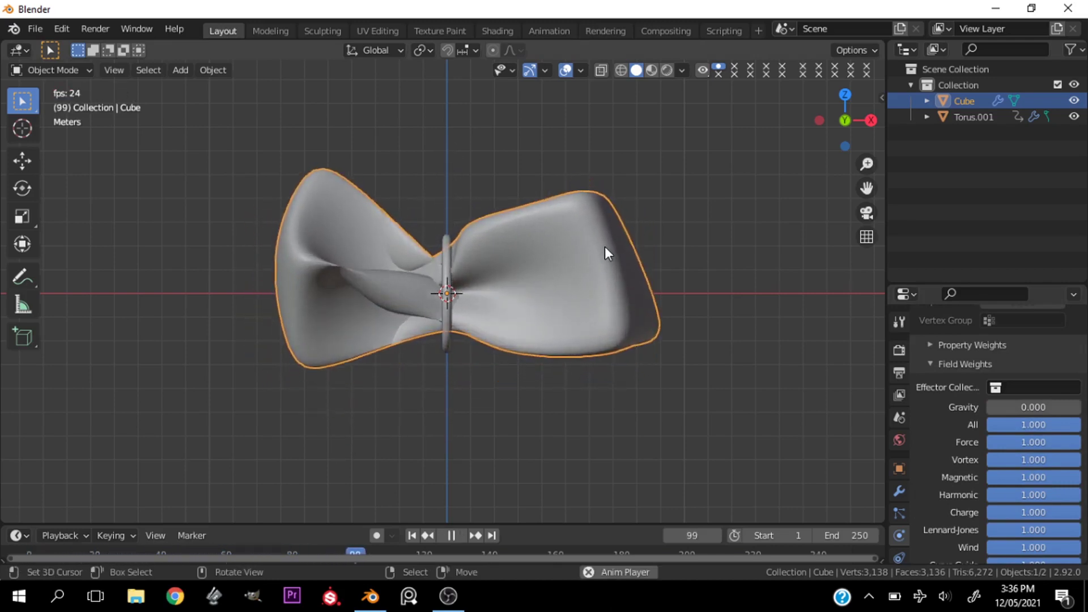
pyautogui.press('space')
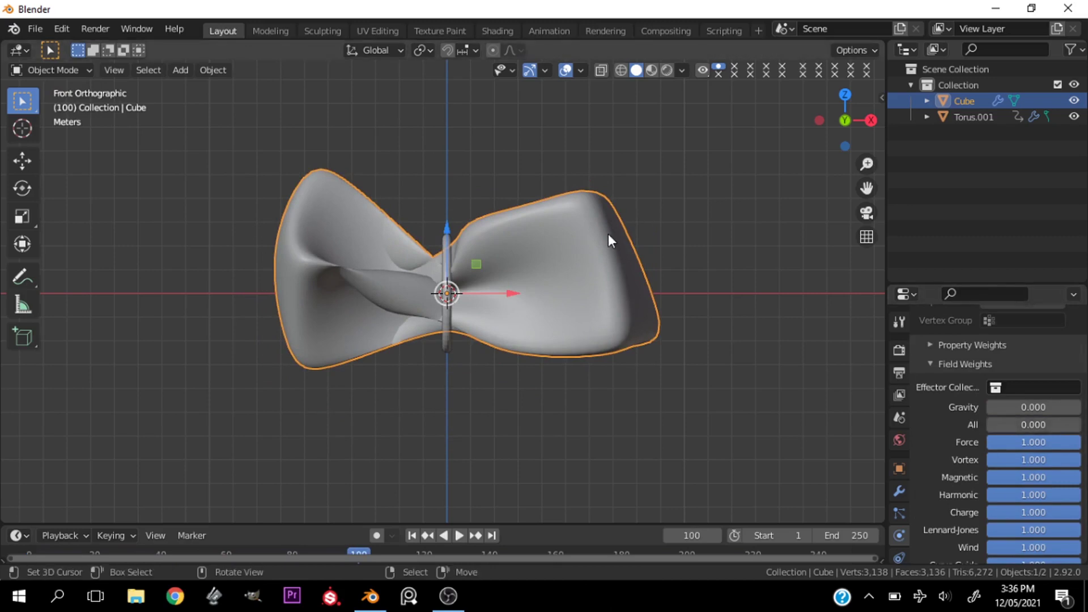
# Try the simulation with the cloth's All field weight at 0 and restore the weight to 1
pyautogui.hotkey('shift', 'Left')
pyautogui.press('space')
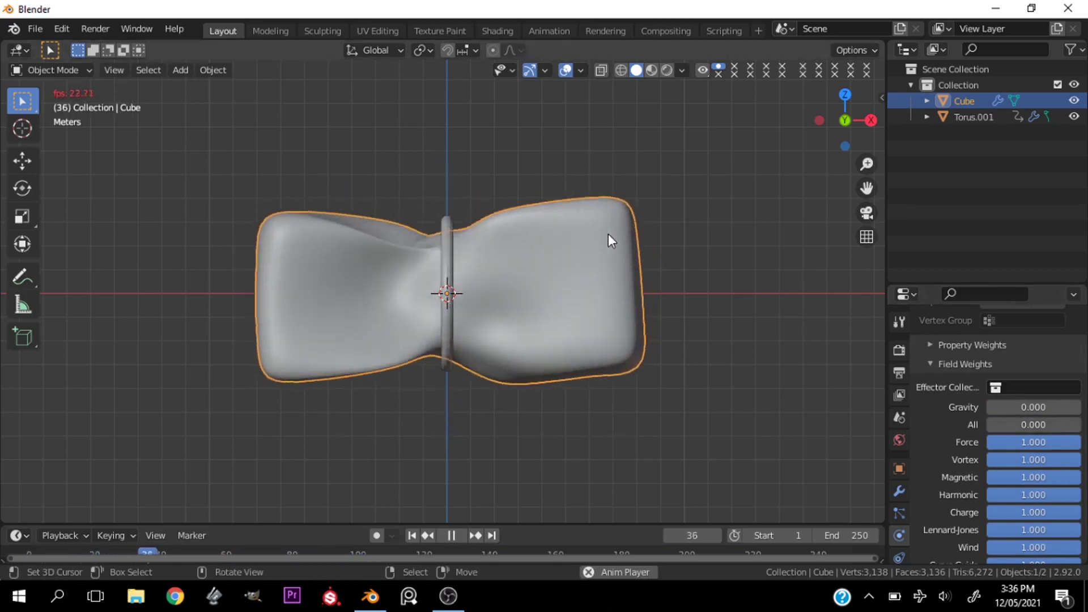
pyautogui.press('space')
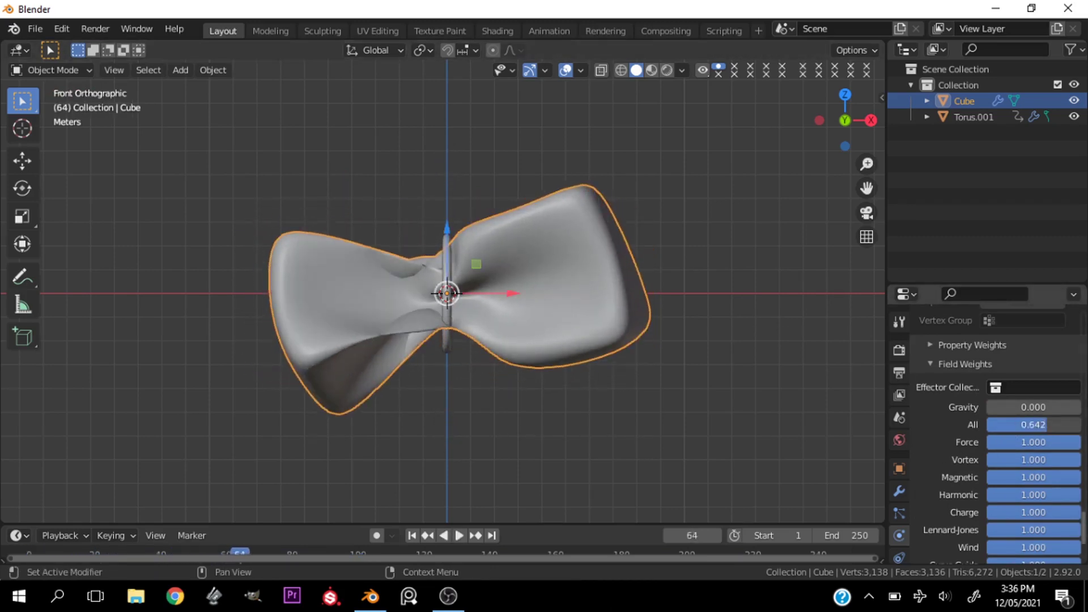
pyautogui.moveTo(1075, 425); pyautogui.dragTo(1081, 425)
# Replay the cloth simulation from frame 1 and examine how the torus pinches the block from angled and front views
pyautogui.scroll(-3, 547, 290)
pyautogui.hotkey('shift', 'Left')
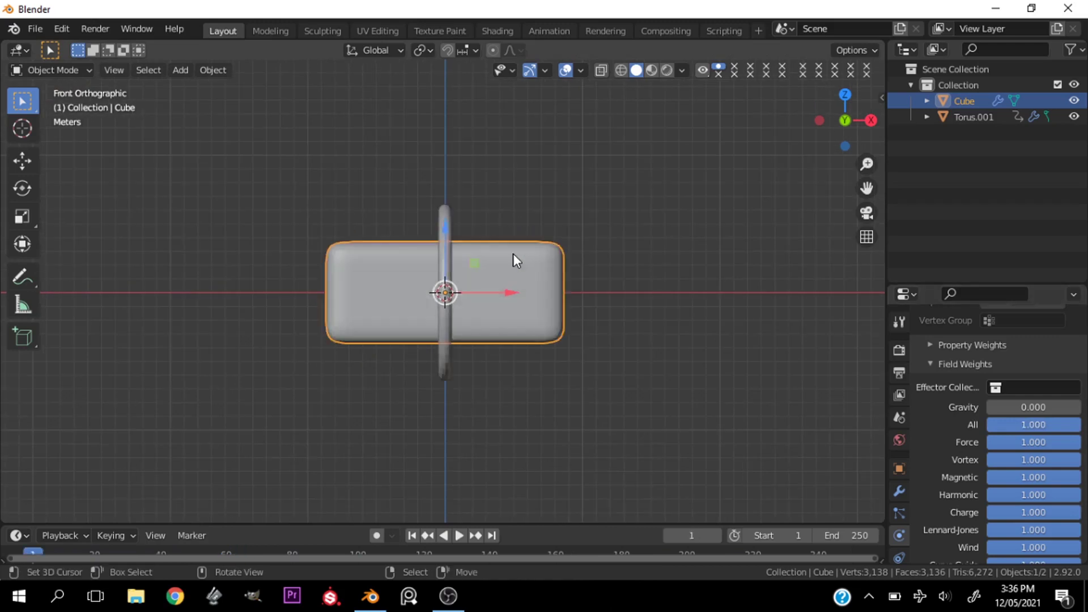
pyautogui.moveTo(512, 253); pyautogui.dragTo(488, 321, button='middle')
pyautogui.press('space')
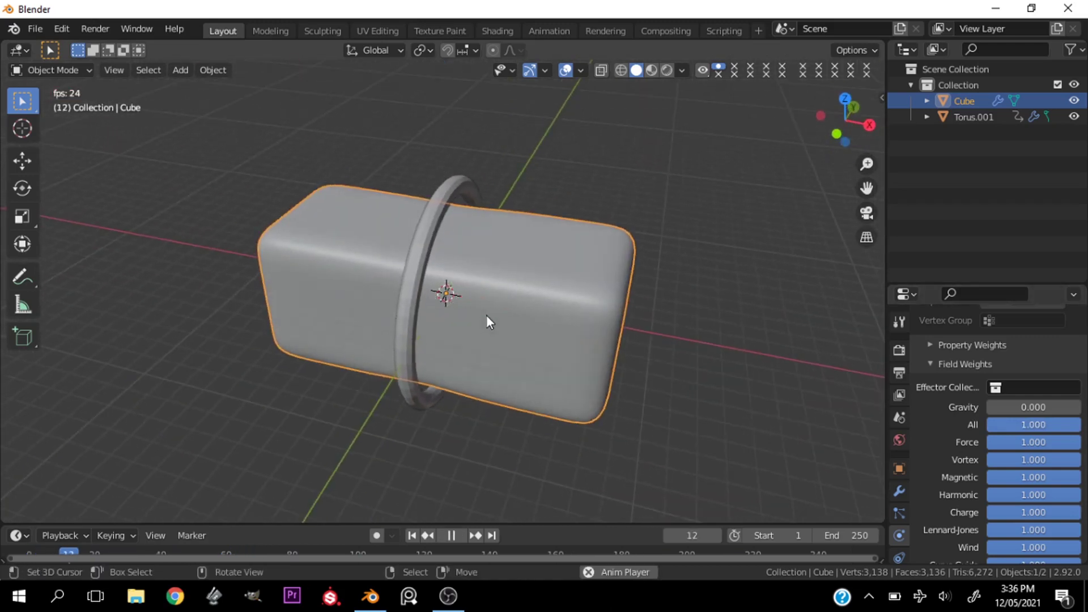
pyautogui.press('space')
pyautogui.press('`')
pyautogui.click(376, 257)
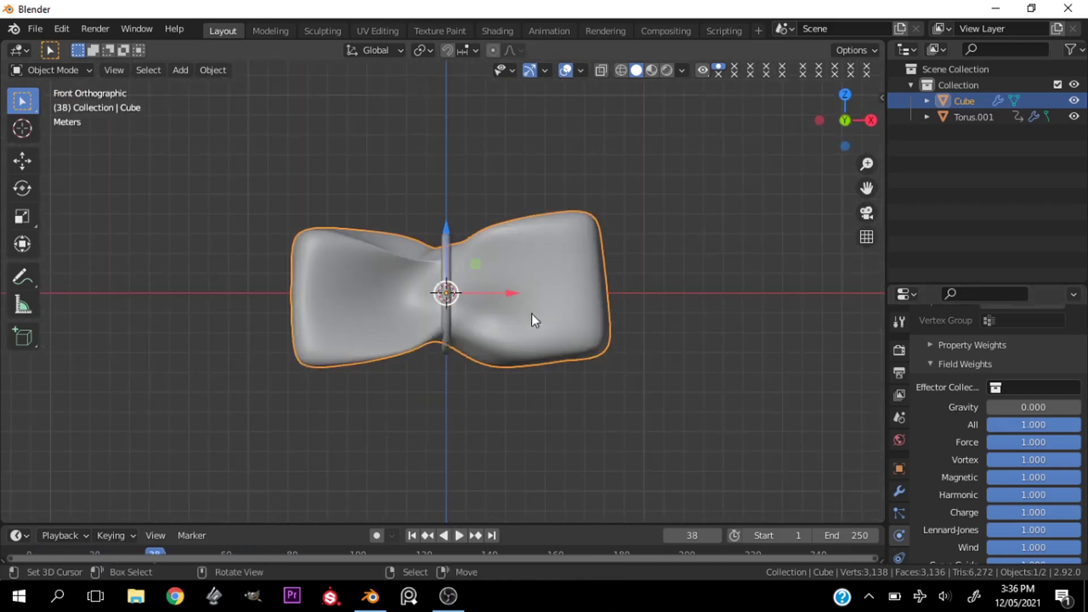
pyautogui.press('space')
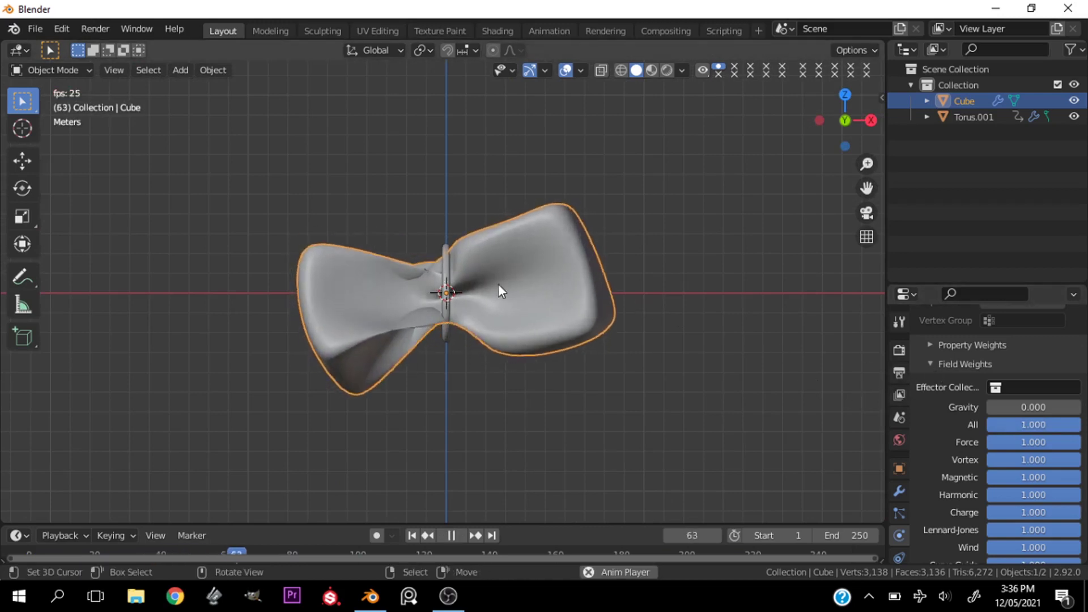
pyautogui.scroll(5, 498, 284)
pyautogui.press('space')
pyautogui.scroll(10, 955, 461)
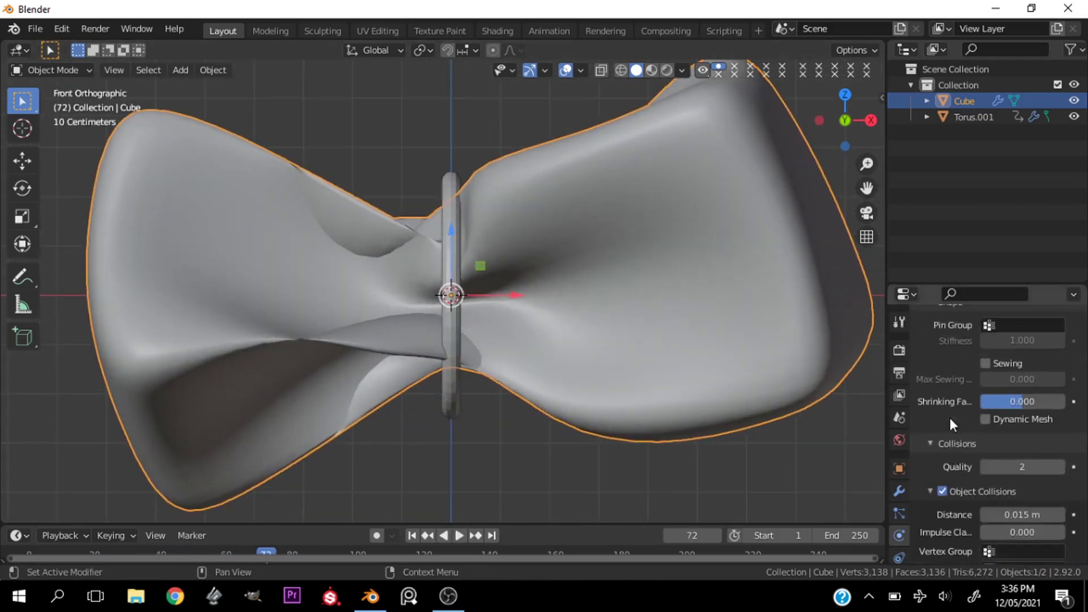
# Enable Self Collisions on the cube's cloth and replay the simulation from frame 1 to about frame 55
pyautogui.scroll(-5, 938, 453)
pyautogui.click(943, 466)
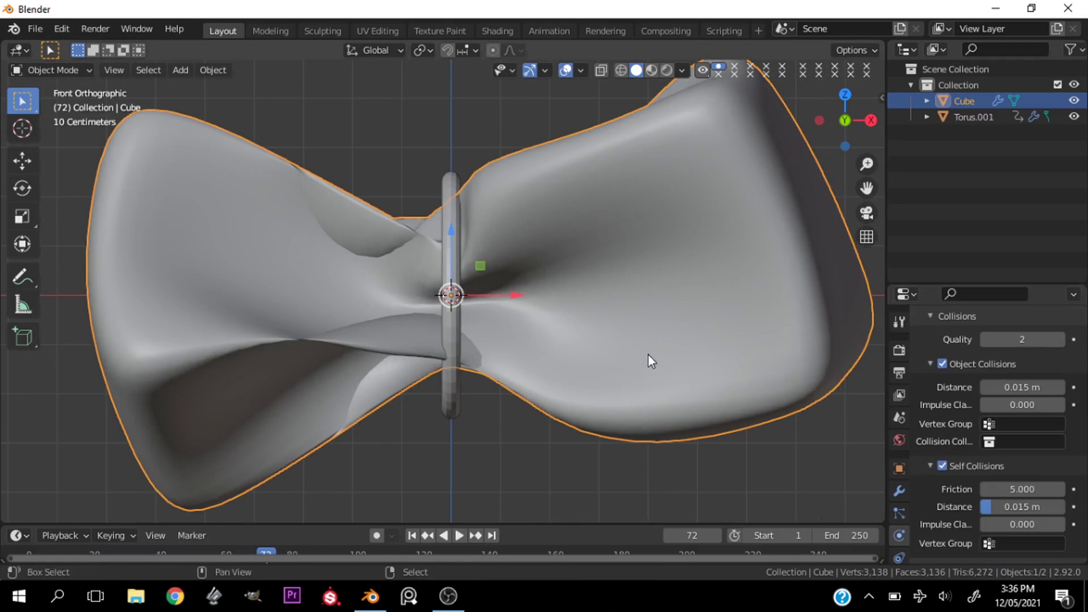
pyautogui.hotkey('shift', 'Left')
pyautogui.press('space')
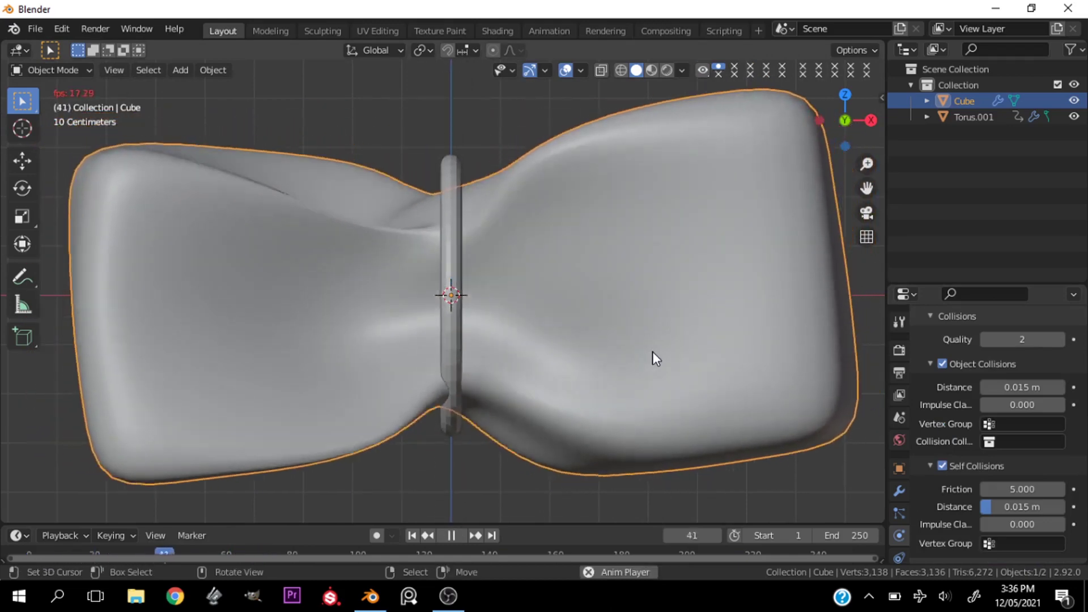
pyautogui.press('space')
pyautogui.scroll(-5, 611, 292)
pyautogui.moveTo(611, 292)
pyautogui.mouseDown(button='middle')
pyautogui.moveTo(576, 330)
pyautogui.moveTo(408, 352)
pyautogui.moveTo(590, 294)
pyautogui.mouseUp(button='middle')
pyautogui.scroll(4, 580, 290)
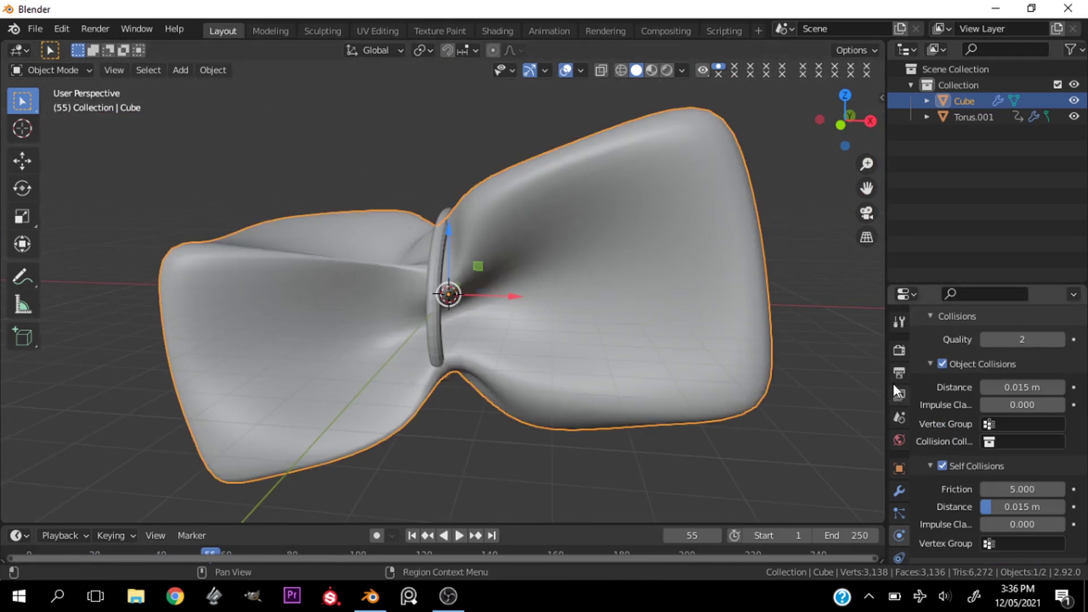
# Move the Subdivision modifier above Cloth in the cube's modifier stack and replay the simulation from frame 1
pyautogui.click(898, 494)
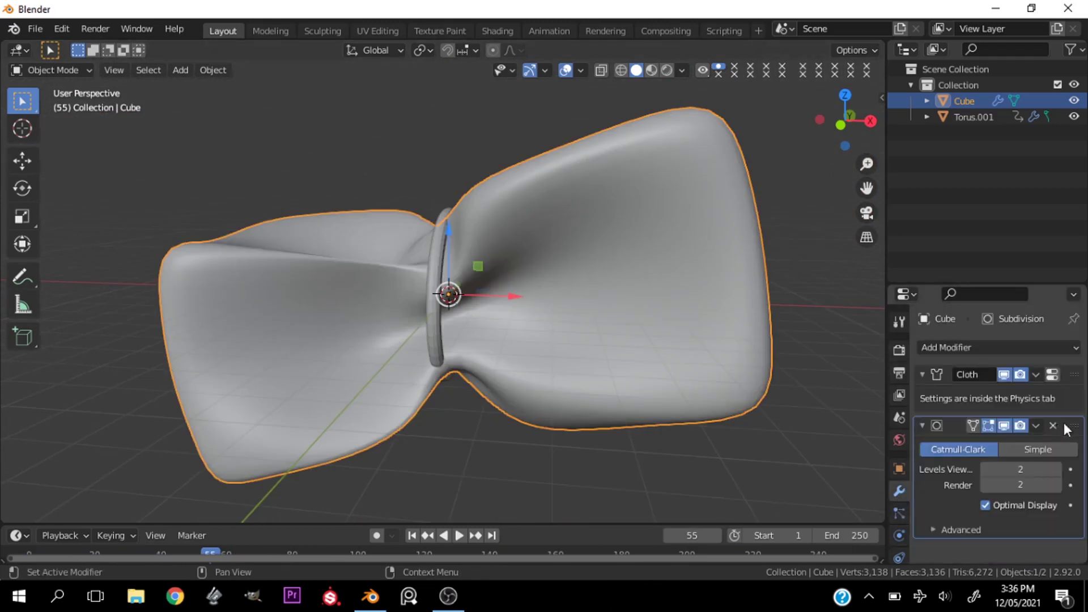
pyautogui.moveTo(1074, 429); pyautogui.dragTo(1078, 363)
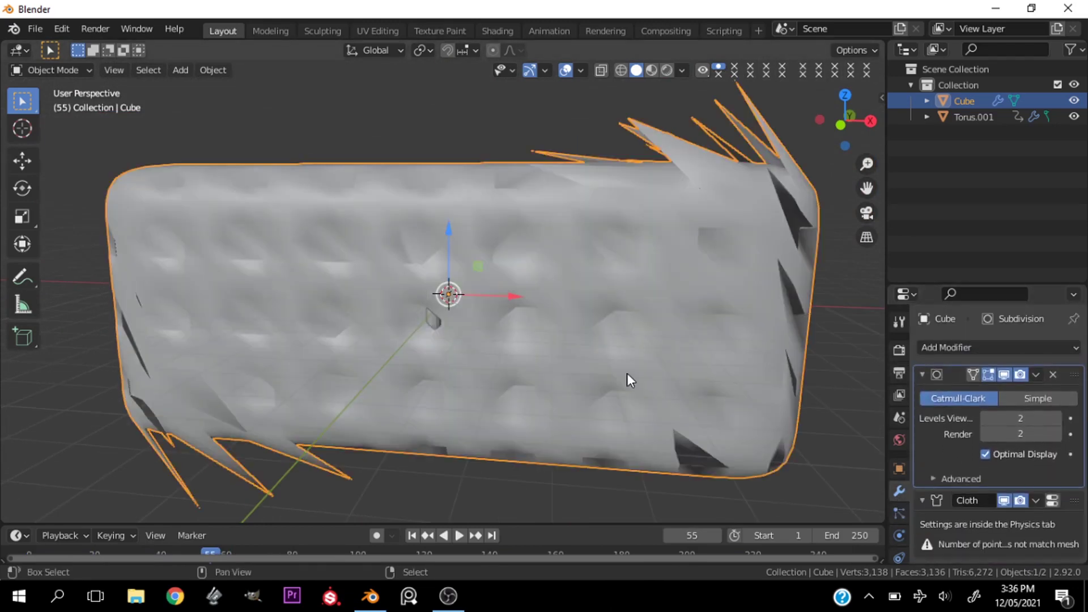
pyautogui.hotkey('shift', 'Left')
pyautogui.press('space')
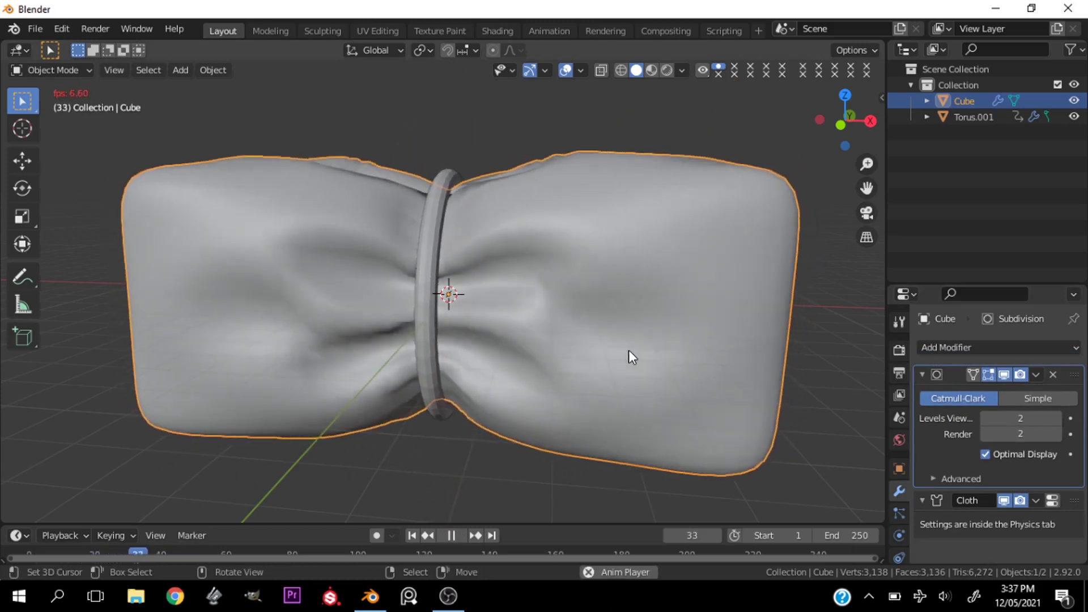
pyautogui.press('space')
# Advance the simulation to frame 50 and examine the bow's folds from front and angled views
pyautogui.scroll(-3, 603, 338)
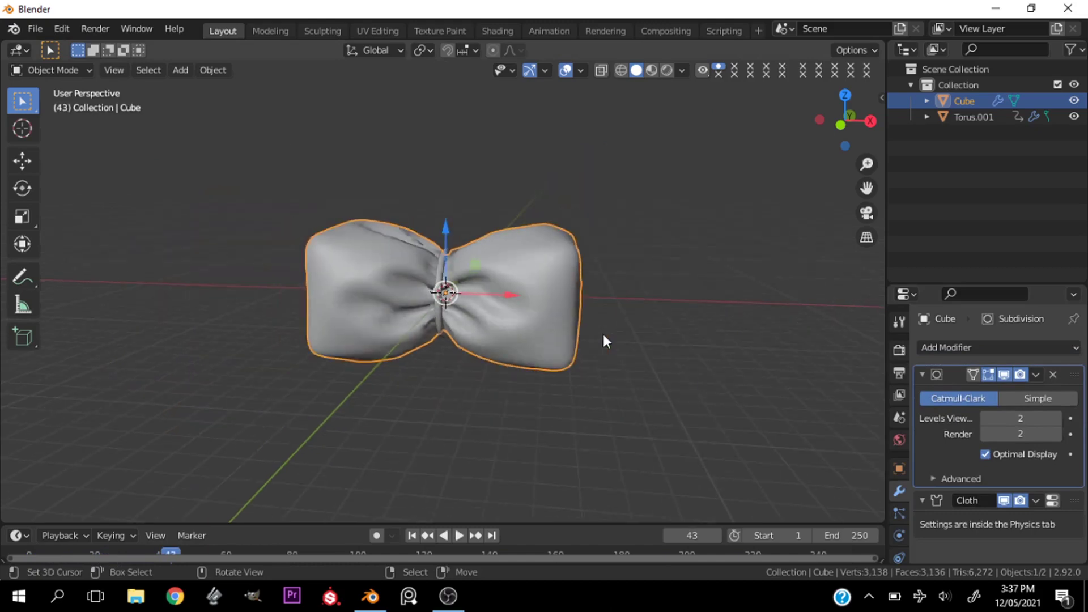
pyautogui.press('KP_1')
pyautogui.scroll(4, 544, 277)
pyautogui.scroll(-5, 644, 273)
pyautogui.moveTo(644, 273); pyautogui.dragTo(695, 307, button='middle')
pyautogui.press('space')
pyautogui.press('`')
pyautogui.click(478, 278)
pyautogui.scroll(4, 479, 277)
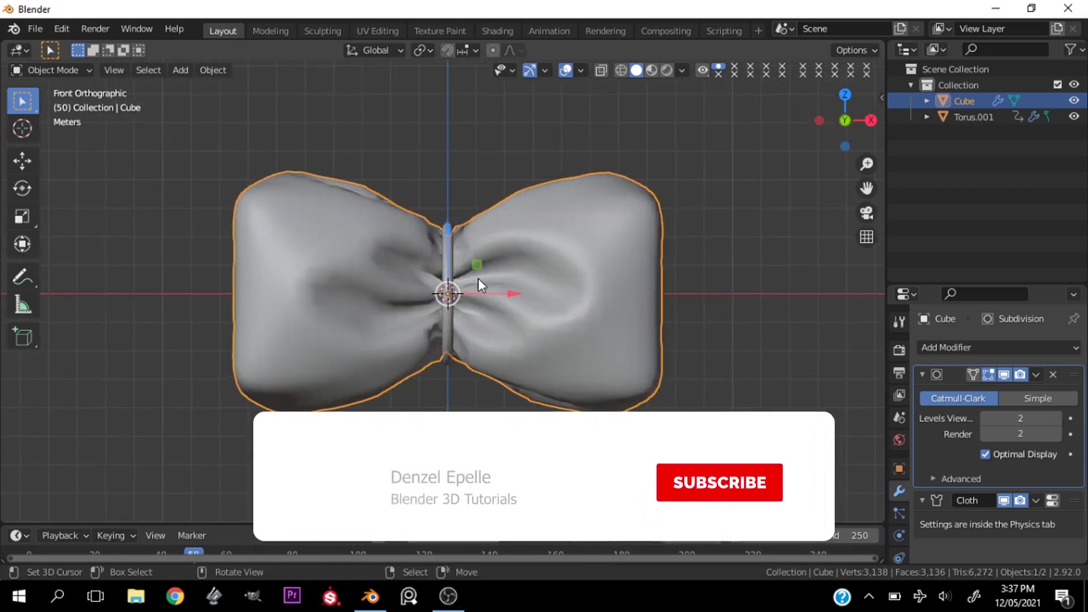
# Set the Subdivision modifier's viewport and render levels to 1 and place a duplicate of it below Cloth
pyautogui.click(987, 422)
pyautogui.click(987, 437)
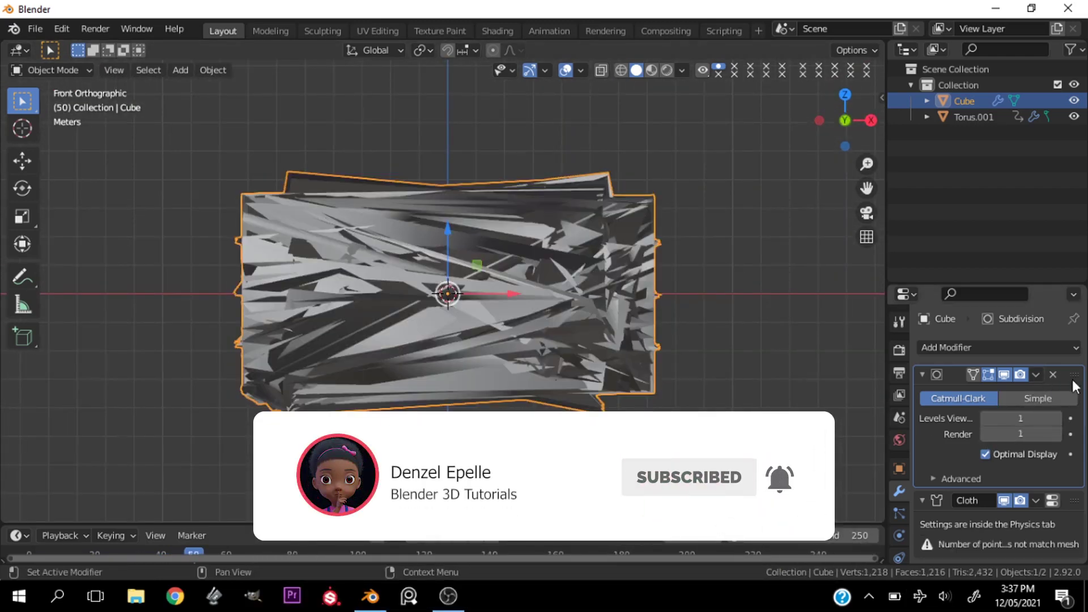
pyautogui.click(1036, 374)
pyautogui.click(970, 409)
pyautogui.moveTo(1074, 502); pyautogui.dragTo(987, 504)
# Run the simulation from frame 1 to frame 58 and examine the bow shape at an angle
pyautogui.hotkey('shift', 'Left')
pyautogui.press('space')
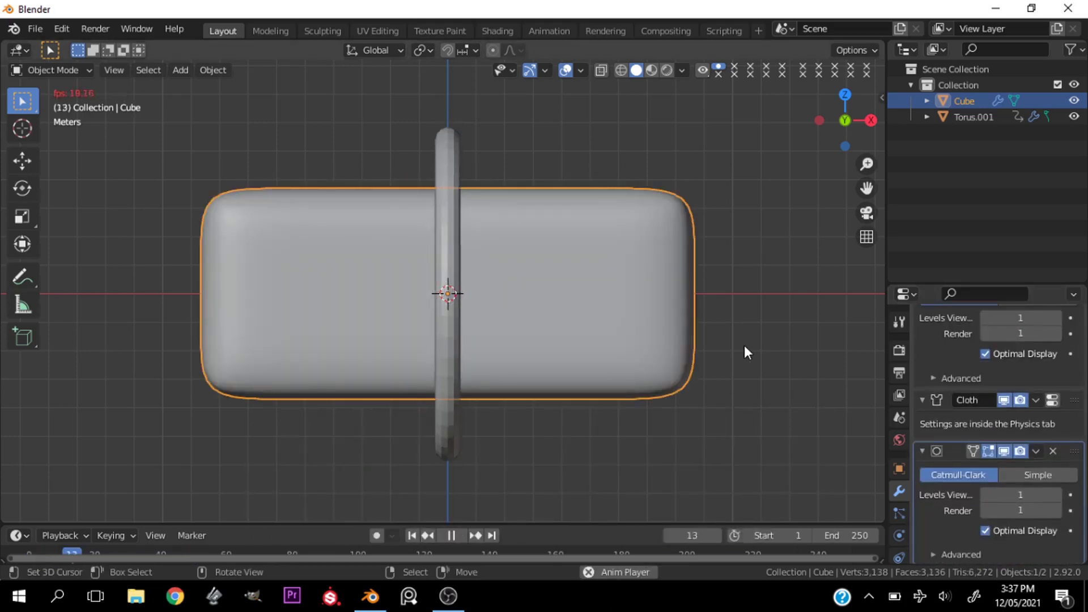
pyautogui.press('space')
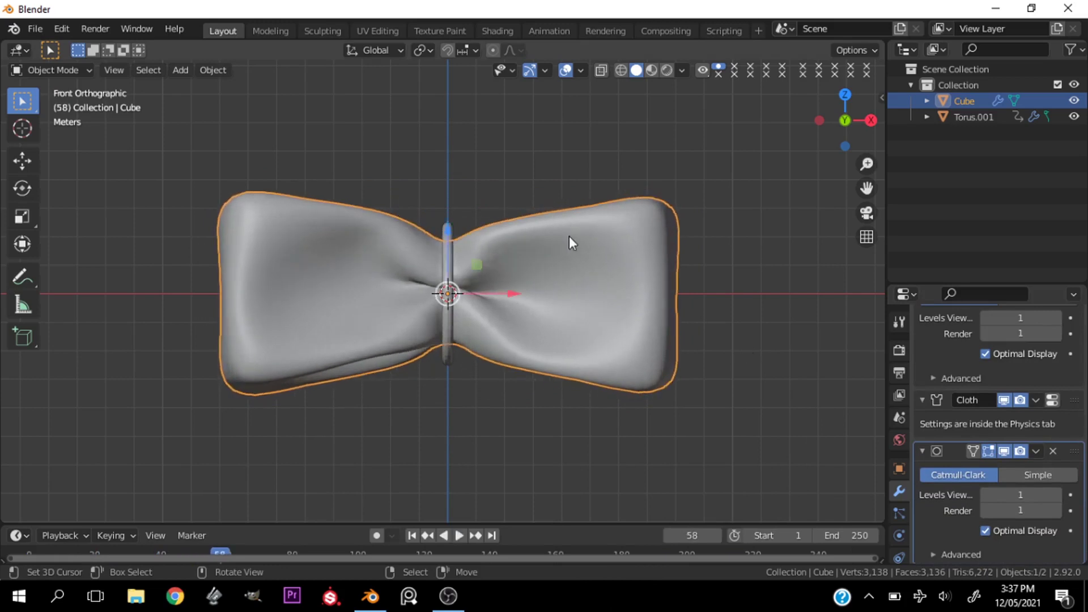
pyautogui.moveTo(568, 236); pyautogui.dragTo(539, 287, button='middle')
pyautogui.scroll(3, 539, 287)
pyautogui.hotkey('ctrl', 'Tab')
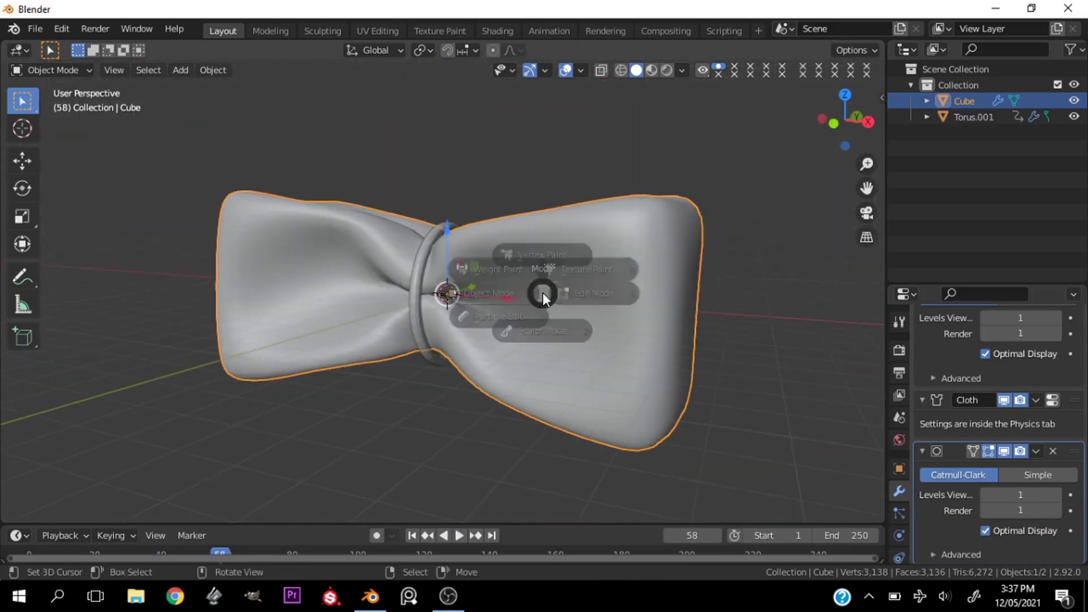
pyautogui.scroll(4, 1043, 501)
# Try applying the cube's Cloth modifier as a shape key, select the Cloth key, and undo the attempt
pyautogui.click(1042, 502)
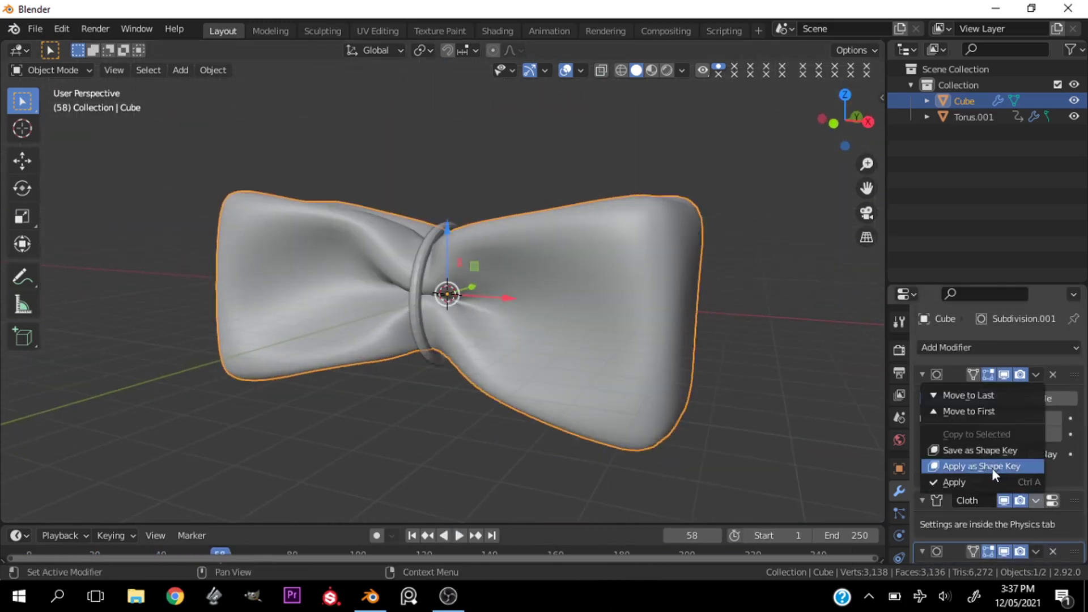
pyautogui.click(992, 467)
pyautogui.scroll(-3, 900, 499)
pyautogui.click(900, 495)
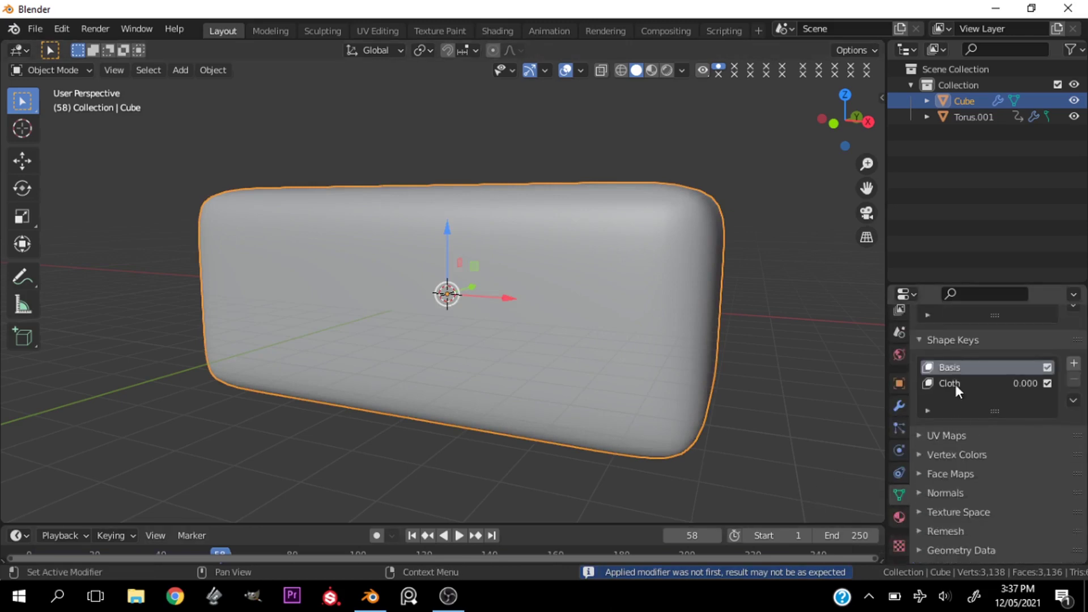
pyautogui.click(958, 381)
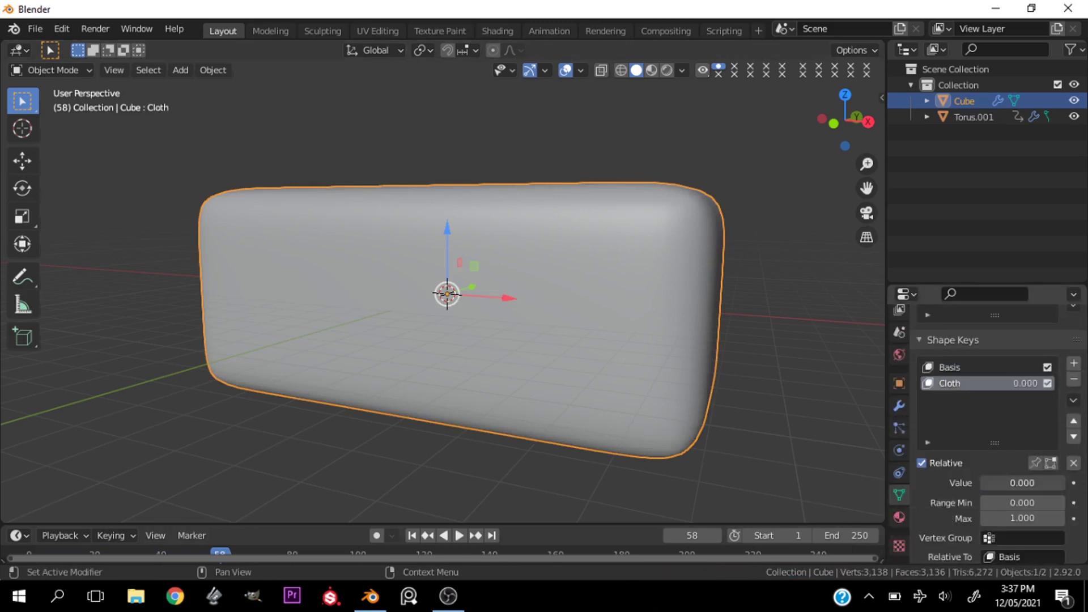
pyautogui.scroll(-4, 957, 502)
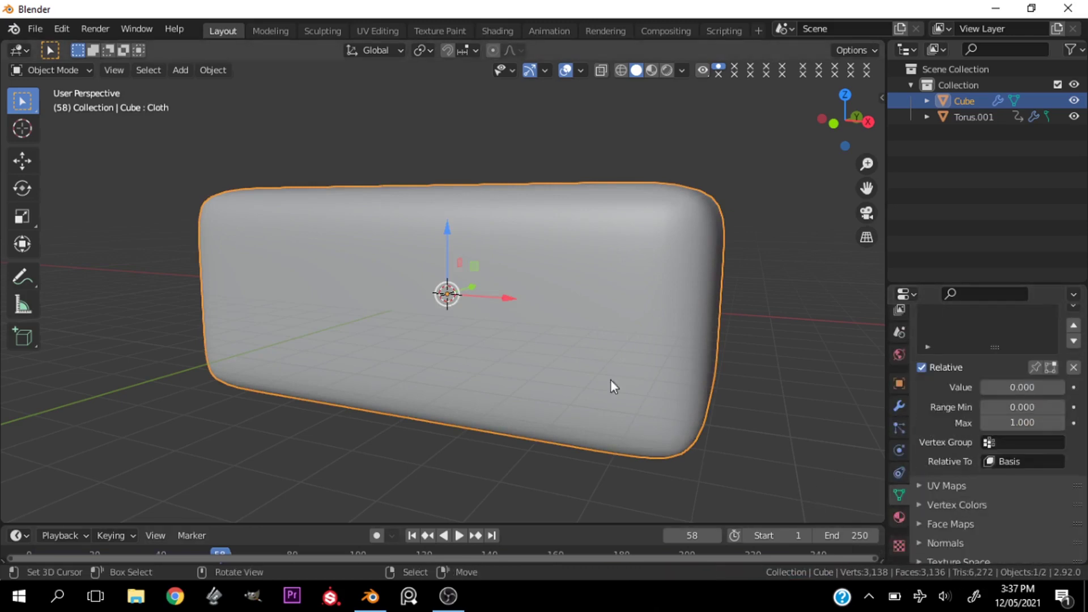
pyautogui.hotkey('ctrl', 'z')
pyautogui.hotkey('ctrl', 'z')
pyautogui.hotkey('ctrl', 'z')
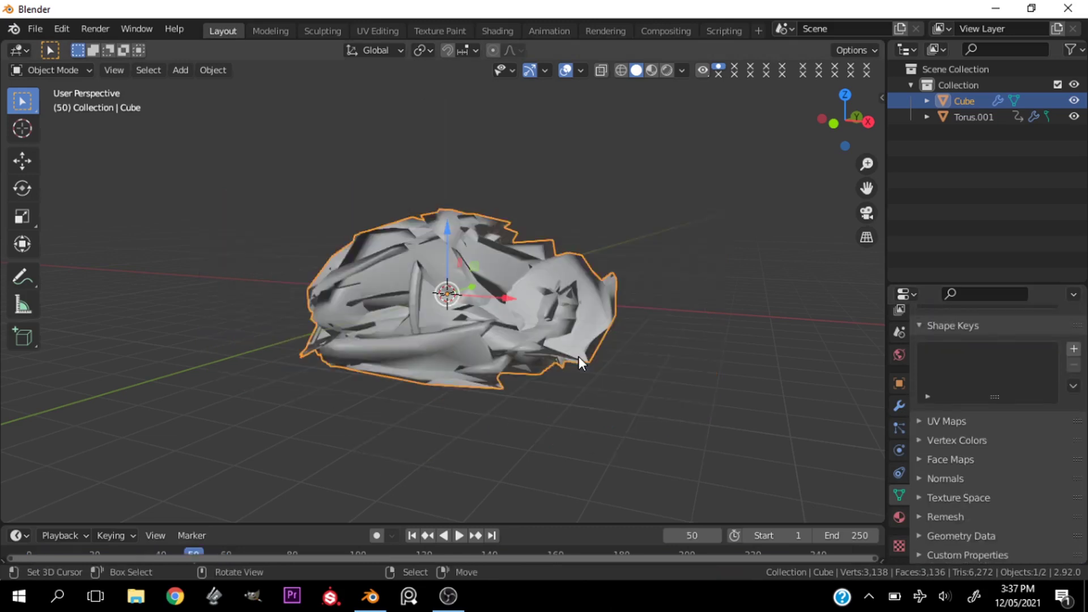
# Run the simulation from frame 1 to frame 57 and watch the bow form in front view
pyautogui.hotkey('shift', 'Left')
pyautogui.press('space')
pyautogui.press('KP_1')
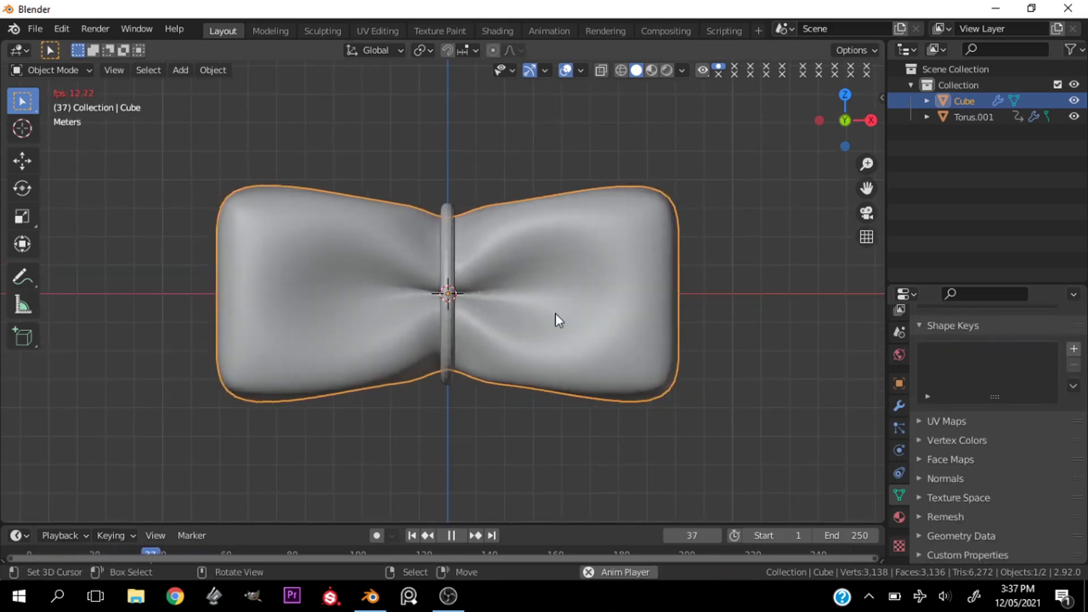
pyautogui.press('space')
# Remove the cube's extra Subdivision modifier below Cloth and advance the simulation to frame 65
pyautogui.click(900, 406)
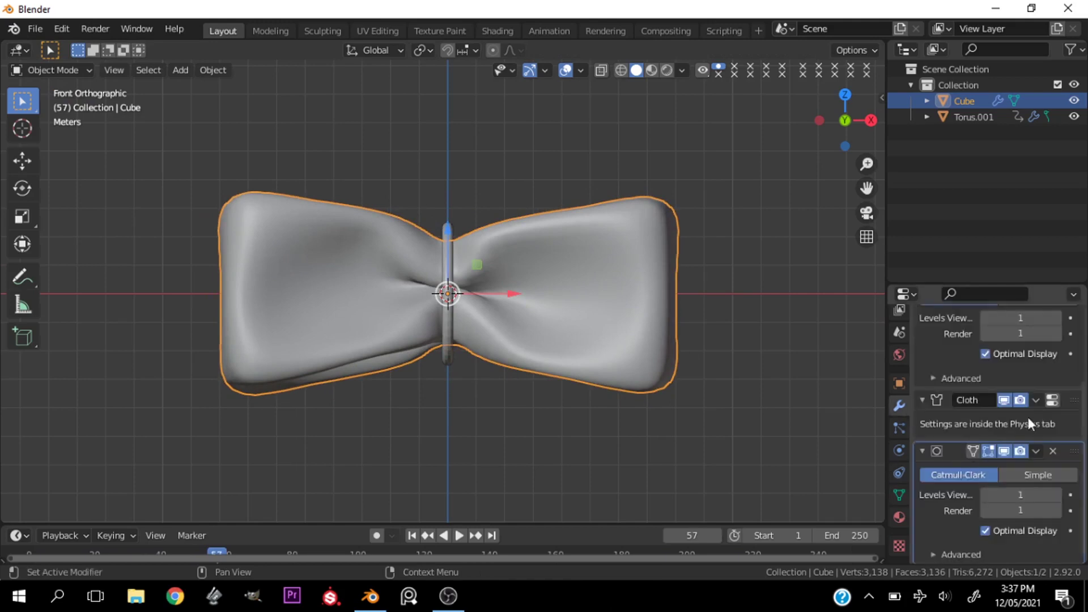
pyautogui.scroll(2, 1029, 419)
pyautogui.click(1054, 502)
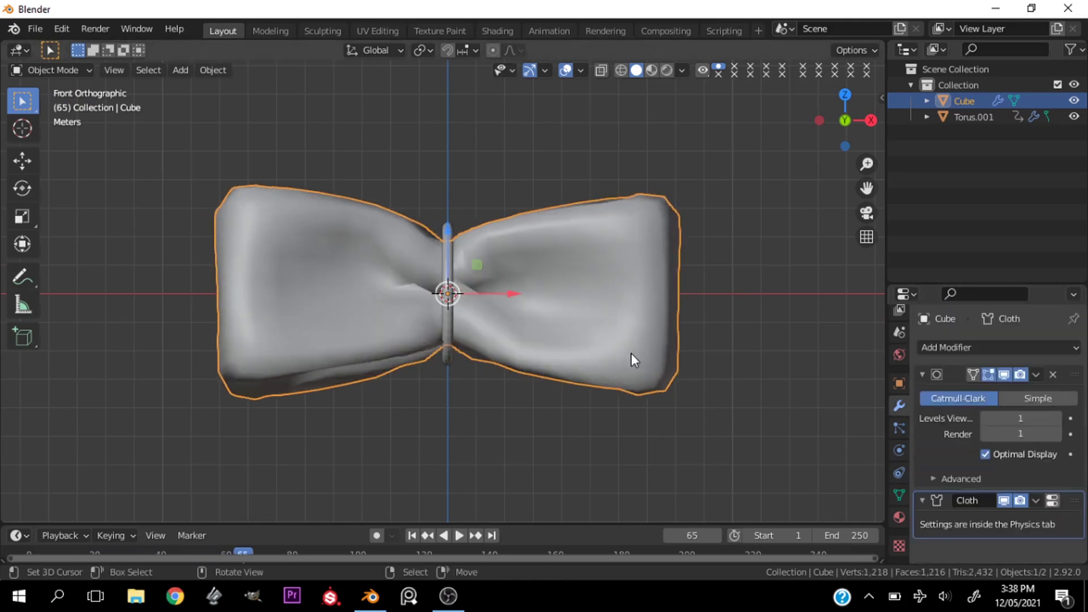
# Apply the cube's Subdivision modifier and its Cloth modifier at frame 65
pyautogui.click(1038, 378)
pyautogui.click(1009, 392)
pyautogui.click(1033, 376)
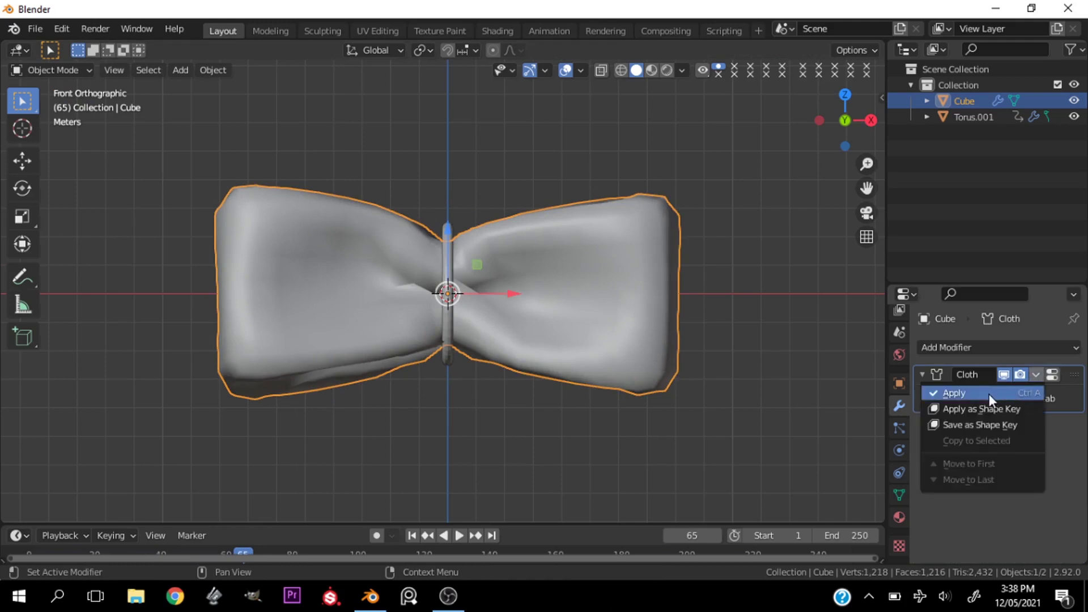
pyautogui.click(988, 394)
# Return the timeline to frame 1 and hide the torus around the bow
pyautogui.hotkey('shift', 'Left')
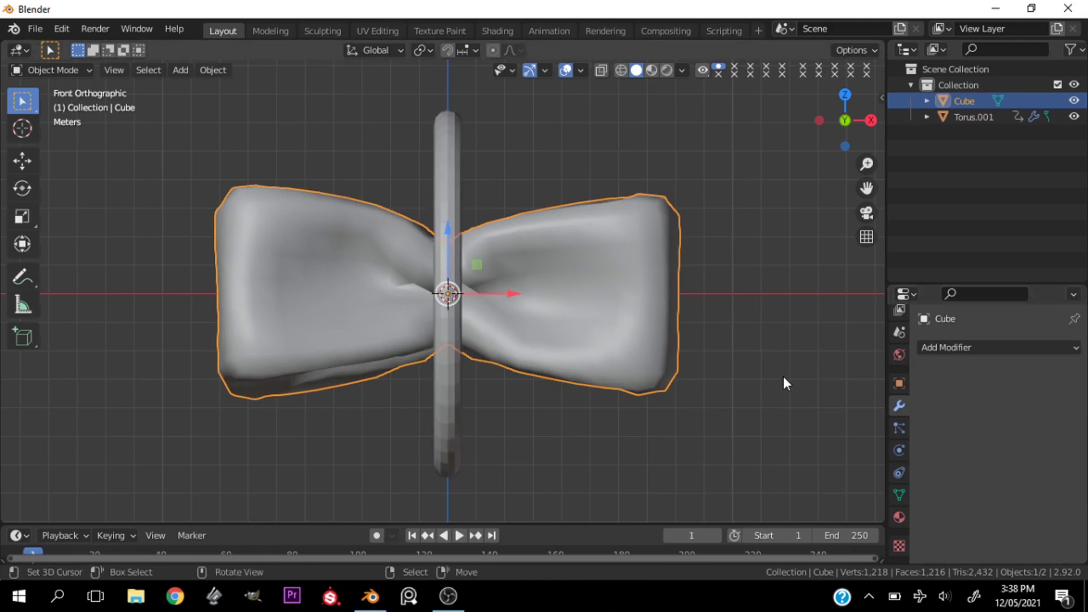
pyautogui.click(450, 355)
pyautogui.press('h')
# Add a Subdivision modifier with viewport and render levels of 2 to the bow
pyautogui.click(481, 298)
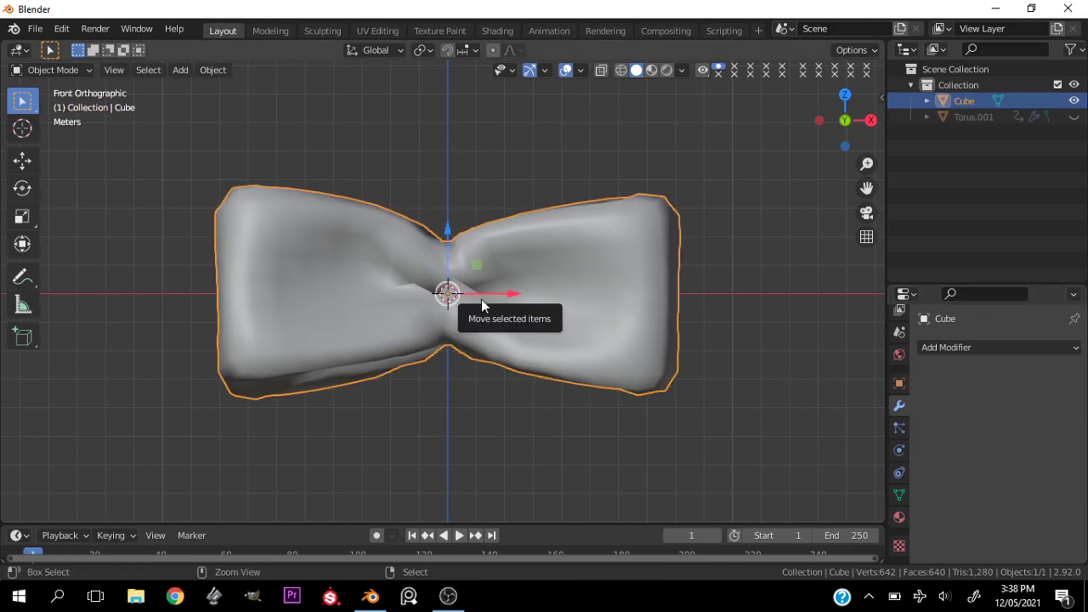
pyautogui.hotkey('ctrl', '2')
pyautogui.moveTo(481, 298); pyautogui.dragTo(522, 319, button='middle')
pyautogui.scroll(-4, 569, 325)
# Enter Edit Mode on the bow and move a vertex of its right loop with smooth proportional editing
pyautogui.hotkey('ctrl', 'Tab')
pyautogui.click(640, 326)
pyautogui.scroll(4, 636, 325)
pyautogui.rightClick(522, 320)
pyautogui.press('`')
pyautogui.click(528, 232)
pyautogui.press('g')
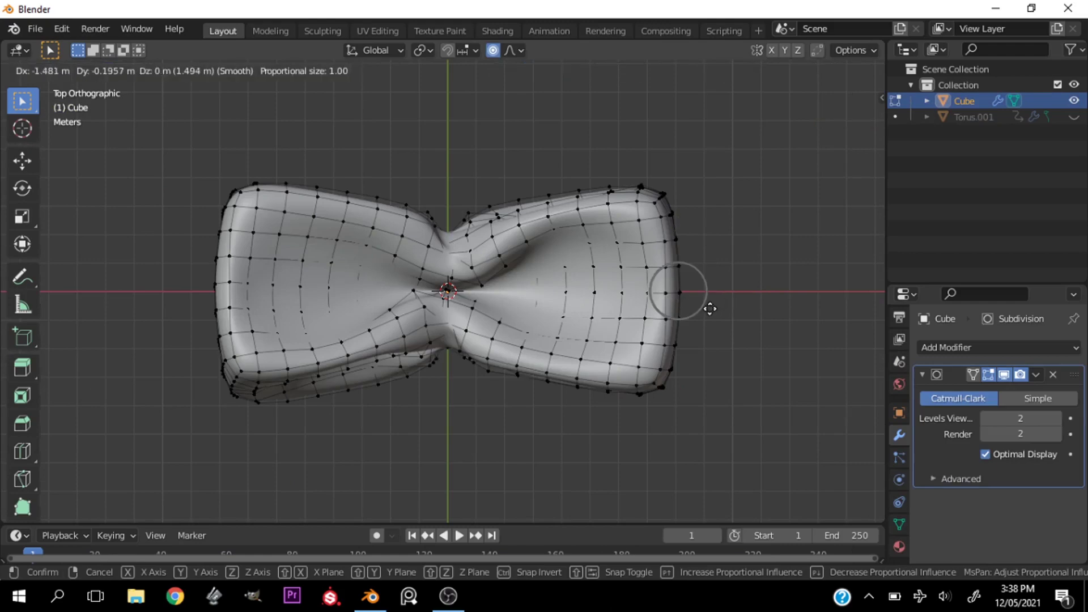
pyautogui.scroll(-9, 657, 320)
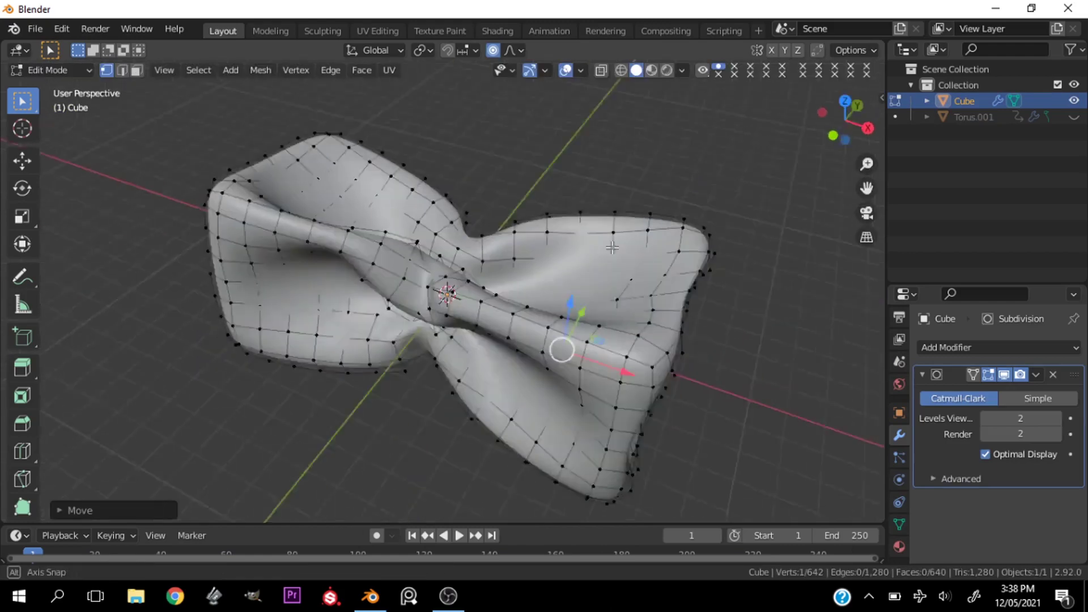
# Move a vertex on the bow's right end face along the X axis with a proportional size of 3.80
pyautogui.moveTo(599, 228); pyautogui.dragTo(618, 284, button='middle')
pyautogui.scroll(-4, 618, 284)
pyautogui.scroll(4, 612, 284)
pyautogui.press('g')
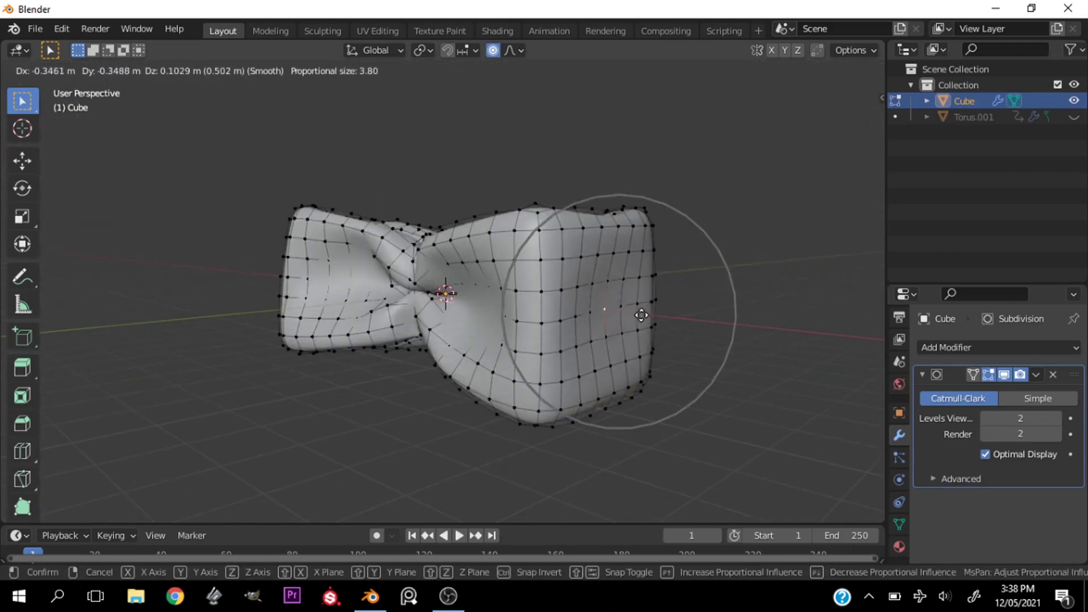
pyautogui.press('x')
pyautogui.click(592, 310)
# Adjust another vertex near the middle of the bow's end face along the X axis with smooth proportional editing
pyautogui.hotkey('ctrl', 'Tab')
pyautogui.press('Escape')
pyautogui.moveTo(589, 313); pyautogui.dragTo(794, 340, button='middle')
pyautogui.rightClick(513, 318)
pyautogui.rightClick(491, 300)
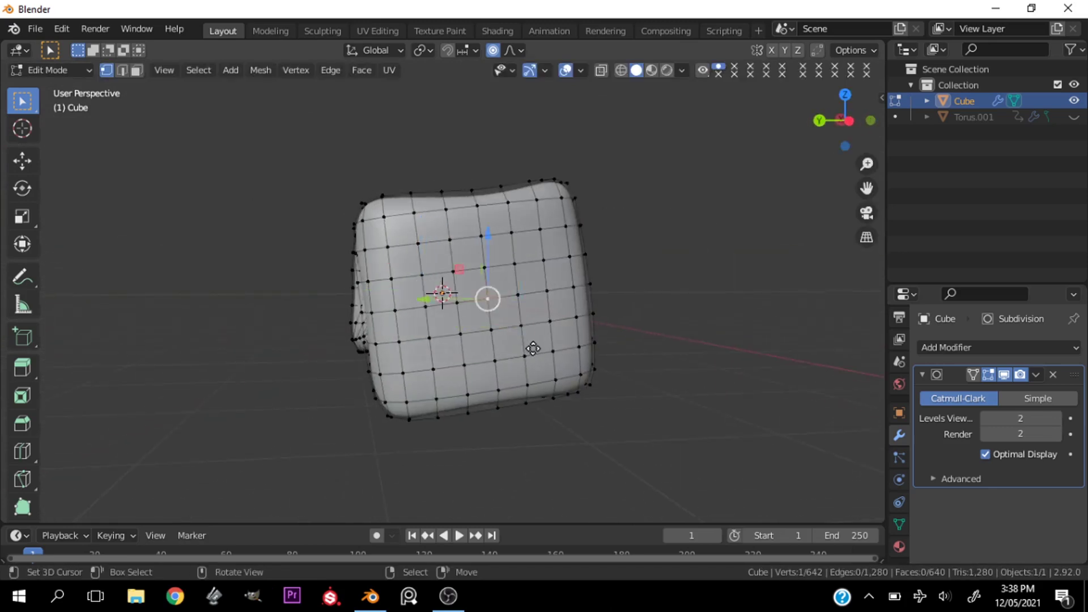
pyautogui.press('g')
pyautogui.press('x')
pyautogui.click(530, 338)
# Return to Object Mode and check the reshaped bow from an angle and from the front
pyautogui.hotkey('ctrl', 'Tab')
pyautogui.click(477, 339)
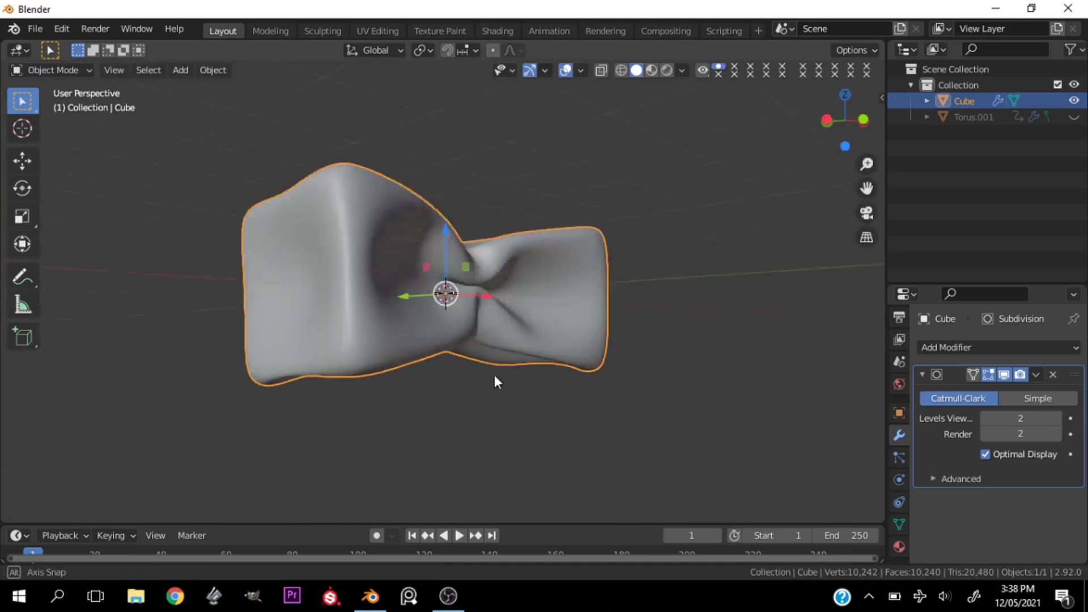
pyautogui.moveTo(479, 383); pyautogui.dragTo(589, 295, button='middle')
pyautogui.press('KP_1')
pyautogui.scroll(8, 473, 275)
pyautogui.hotkey('ctrl', 'Tab')
pyautogui.click(520, 291)
pyautogui.hotkey('ctrl', 'Tab')
pyautogui.click(420, 285)
pyautogui.hotkey('shift', 'a')
pyautogui.moveTo(408, 255)
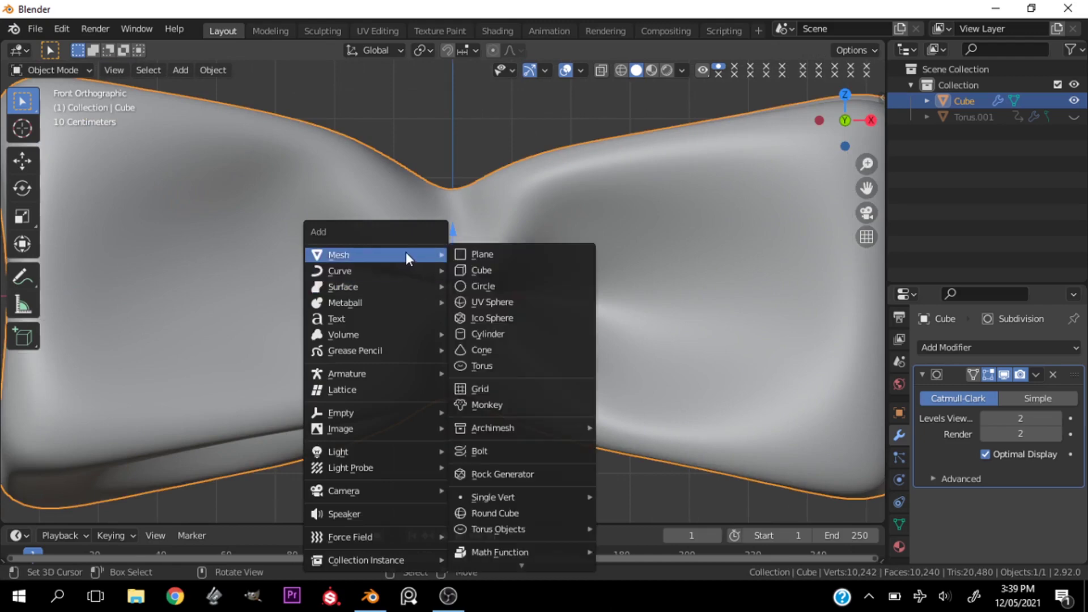
# Scale the bow along the Y axis and check its thickness from an angle and from the front
pyautogui.scroll(-5, 501, 203)
pyautogui.moveTo(501, 202); pyautogui.dragTo(542, 363, button='middle')
pyautogui.scroll(4, 542, 362)
pyautogui.press('s')
pyautogui.press('y')
pyautogui.click(470, 315)
pyautogui.moveTo(468, 314); pyautogui.dragTo(419, 270, button='middle')
pyautogui.scroll(3, 442, 269)
pyautogui.press('`')
pyautogui.click(381, 220)
pyautogui.scroll(-1, 462, 241)
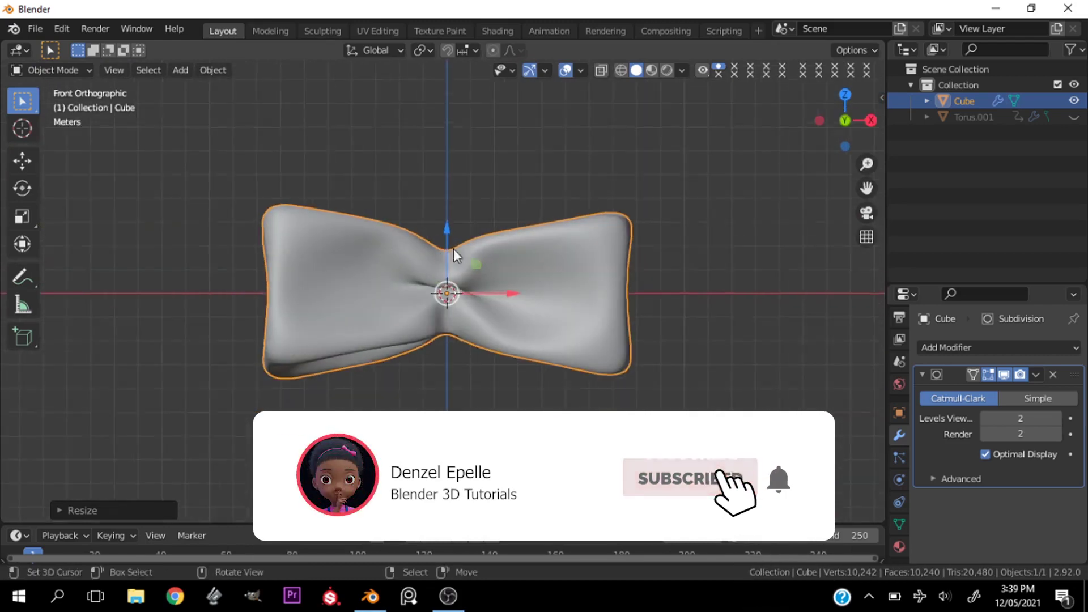
# Turn off the viewport overlays to show the bow without the grid and selection outline
pyautogui.rightClick(525, 116)
pyautogui.click(565, 71)
pyautogui.scroll(-3, 652, 244)
pyautogui.rightClick(503, 279)
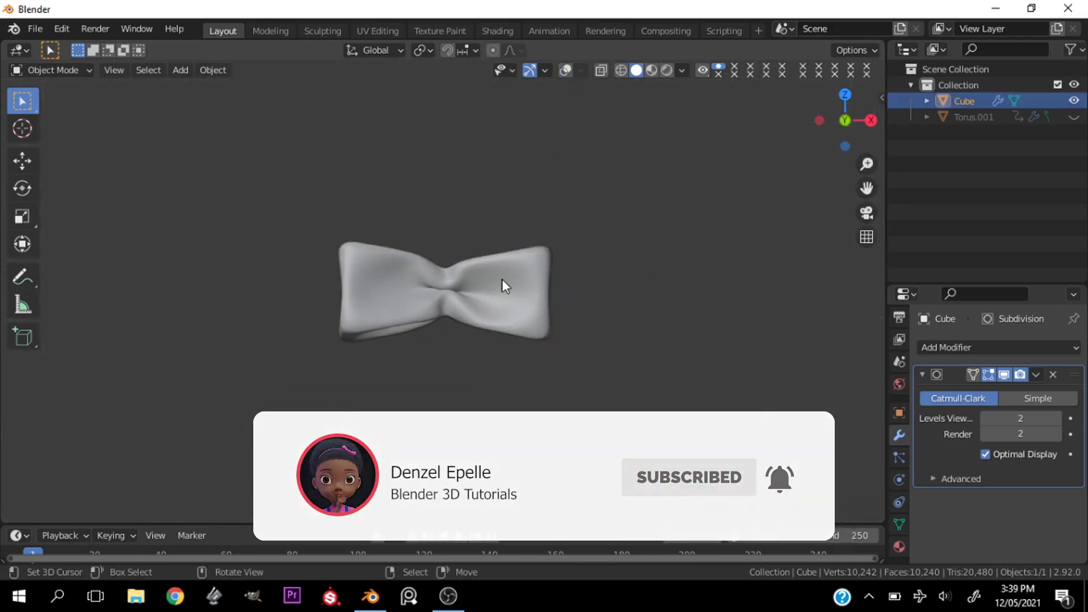
# Rotate the bow freely with Trackball rotation so that it is slightly tilted from the front view
pyautogui.press('r')
pyautogui.press('r')
pyautogui.click(584, 211)
pyautogui.press('r')
pyautogui.press('r')
pyautogui.click(563, 325)
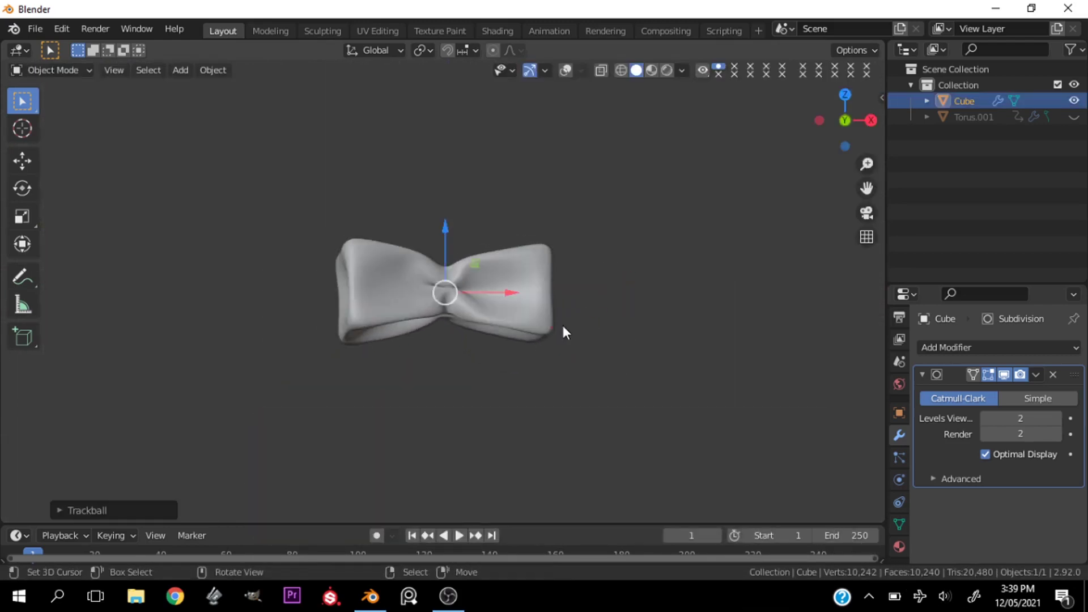
# Hide the viewport gizmos and inspect the bow from other sides with another Trackball rotation
pyautogui.click(530, 69)
pyautogui.press('r')
pyautogui.press('r')
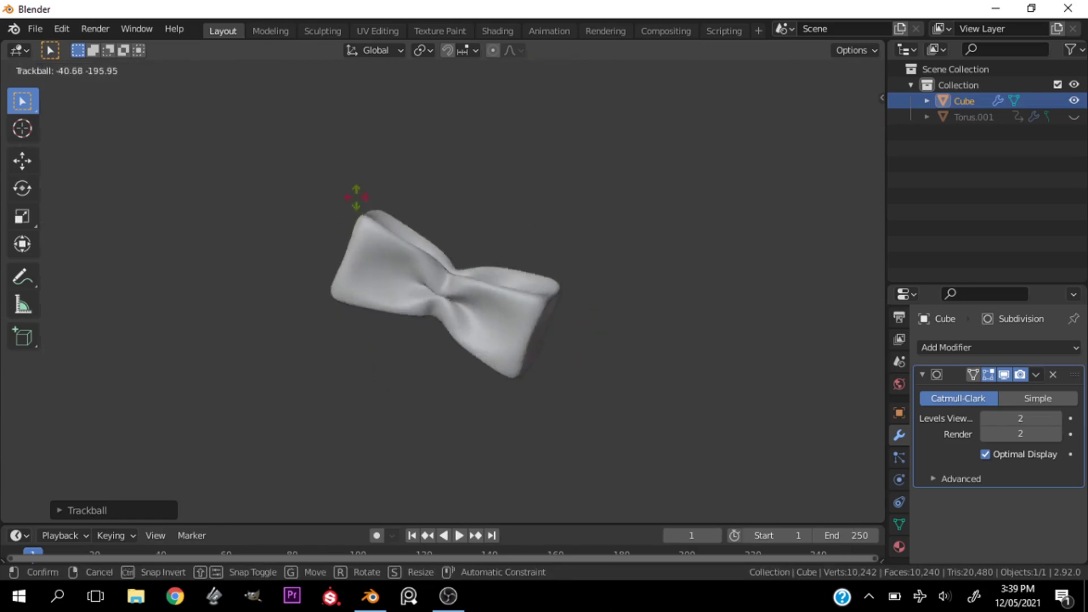
pyautogui.click(605, 270)
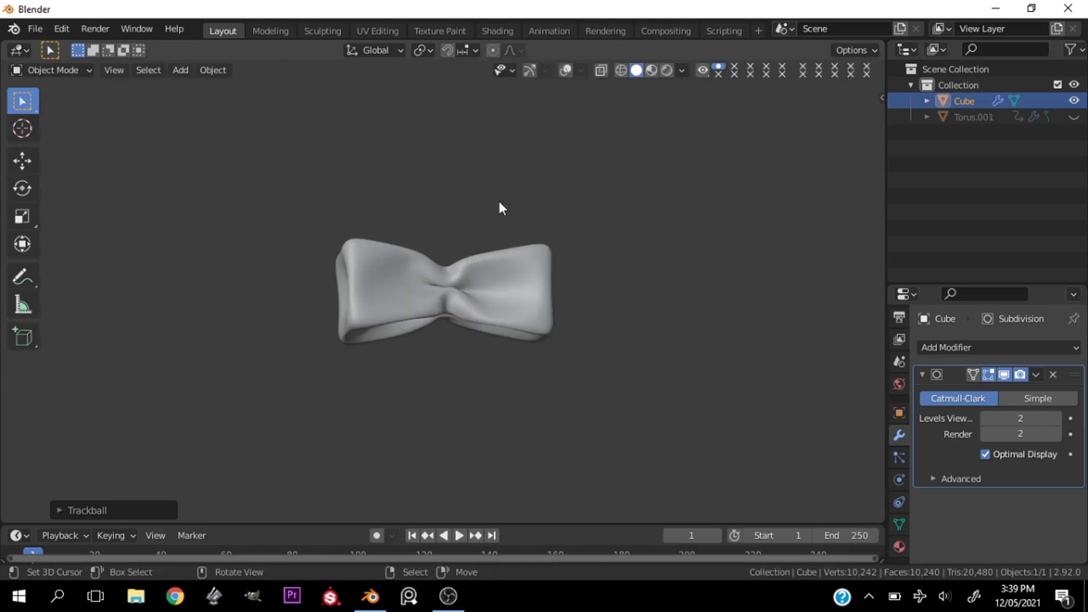